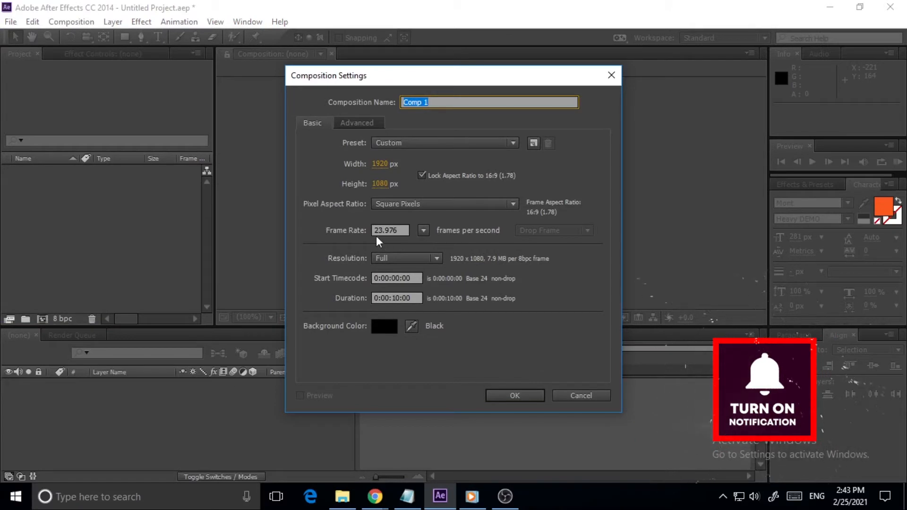
- Create the composition Comp 1 at 1920 × 1080 px, keeping 23.976 frames per second and a 10-second duration
{"action": "left_click", "coordinate": [424, 231]}
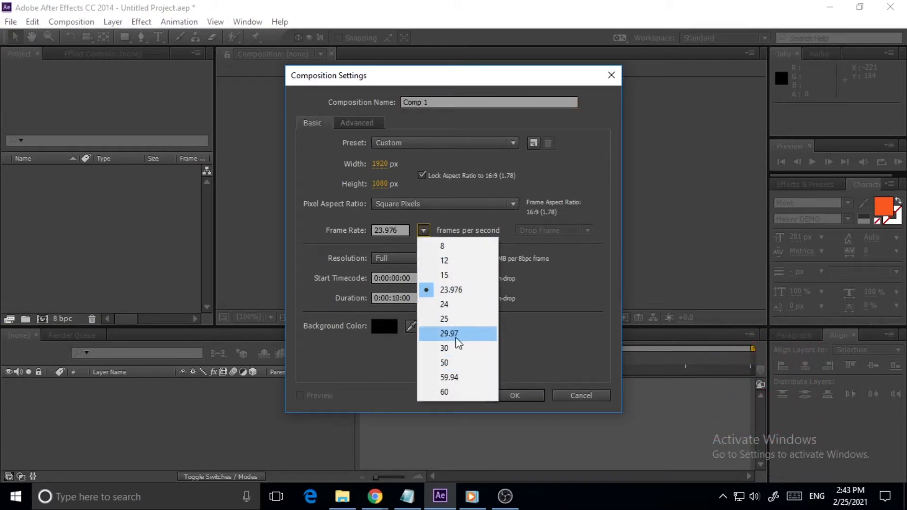
{"action": "left_click", "coordinate": [373, 246]}
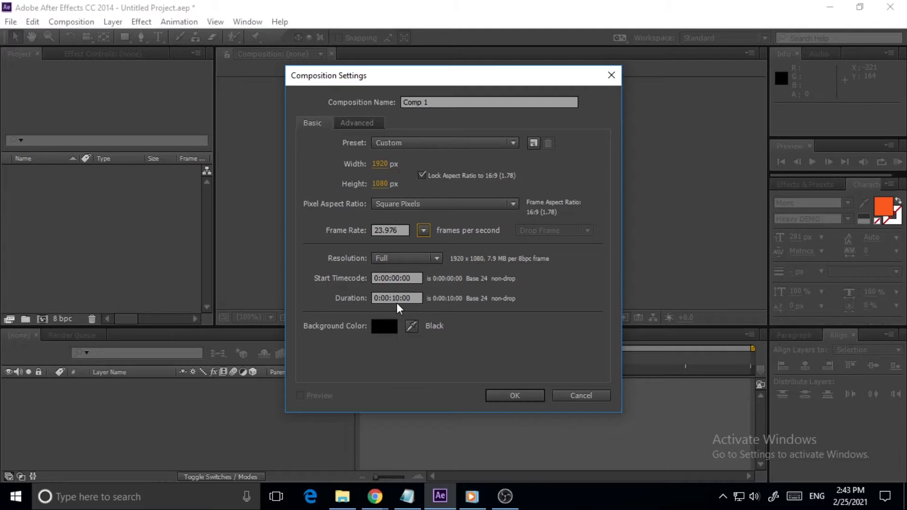
{"action": "left_click", "coordinate": [509, 396]}
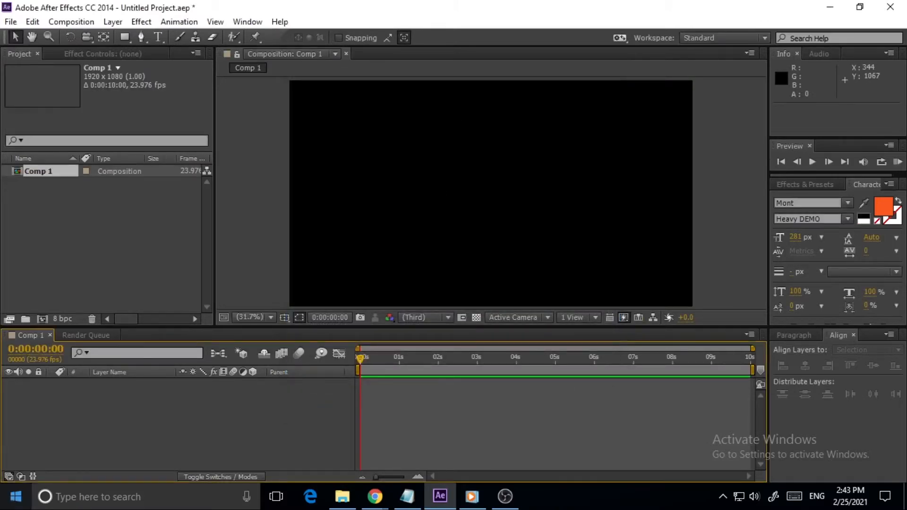
- Add a dark solid layer named "background" at the full 1920 × 1080 px composition size
{"action": "right_click", "coordinate": [97, 405]}
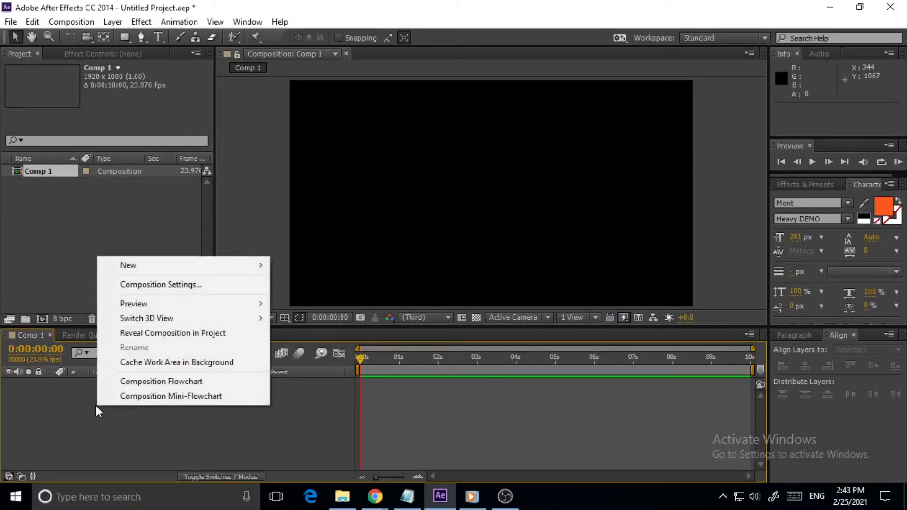
{"action": "mouse_move", "coordinate": [160, 271]}
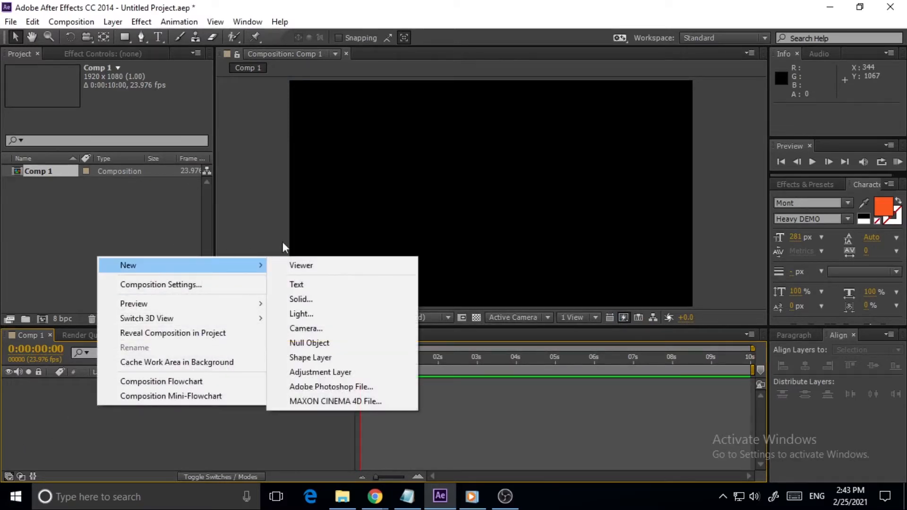
{"action": "left_click", "coordinate": [294, 300]}
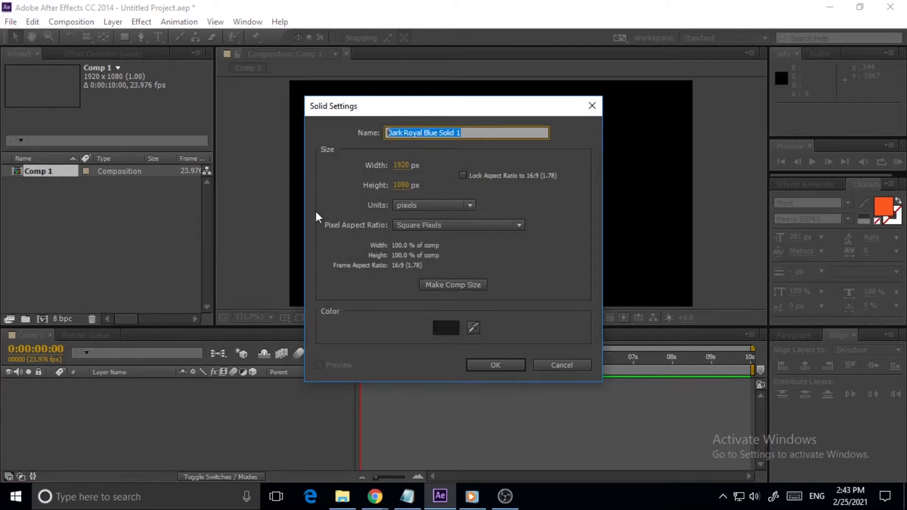
{"action": "key", "text": "BackSpace"}
{"action": "type", "text": "b"}
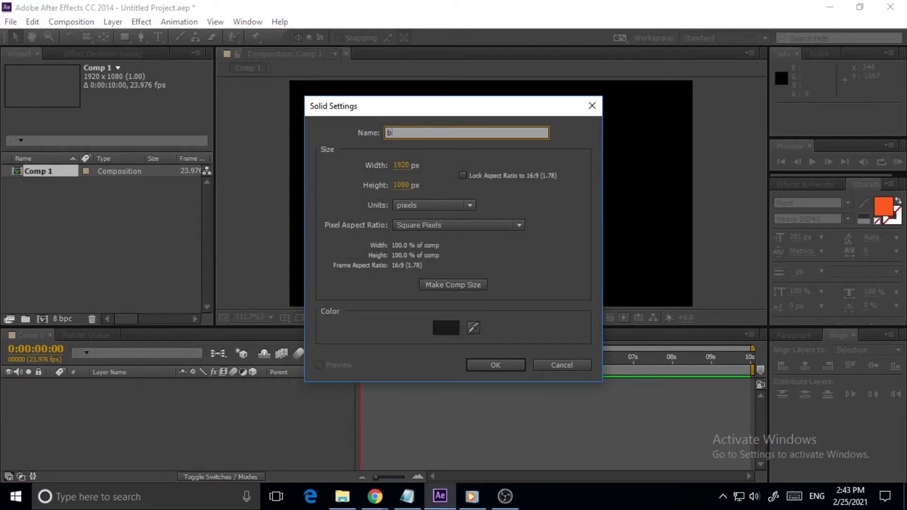
{"action": "type", "text": "ACKGEOUN"}
{"action": "key", "text": "BackSpace"}
{"action": "key", "text": "BackSpace"}
{"action": "key", "text": "BackSpace"}
{"action": "key", "text": "BackSpace"}
{"action": "key", "text": "BackSpace"}
{"action": "key", "text": "BackSpace"}
{"action": "key", "text": "BackSpace"}
{"action": "key", "text": "BackSpace"}
{"action": "key", "text": "BackSpace"}
{"action": "key", "text": "BackSpace"}
{"action": "type", "text": "backgroun"}
{"action": "left_click", "coordinate": [512, 364]}
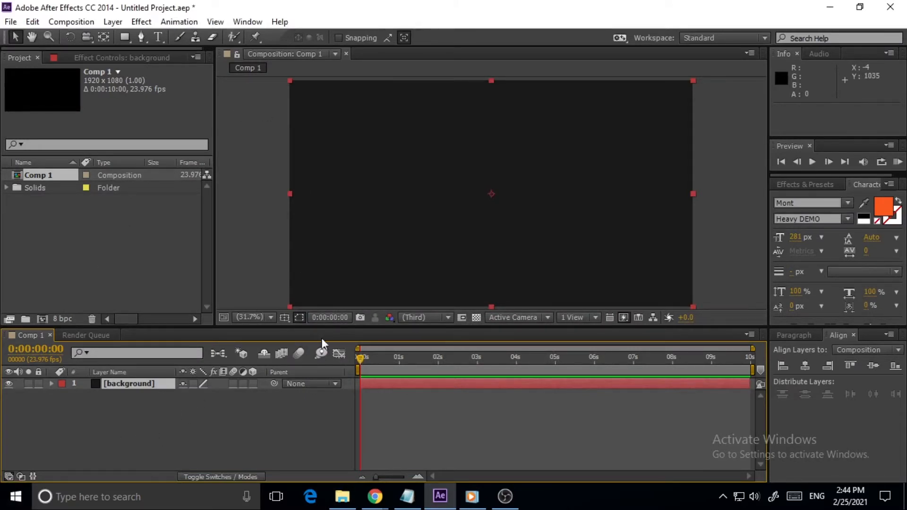
- Add a text layer above the background reading "BURST" in capitals and finish the text editing
{"action": "right_click", "coordinate": [128, 417]}
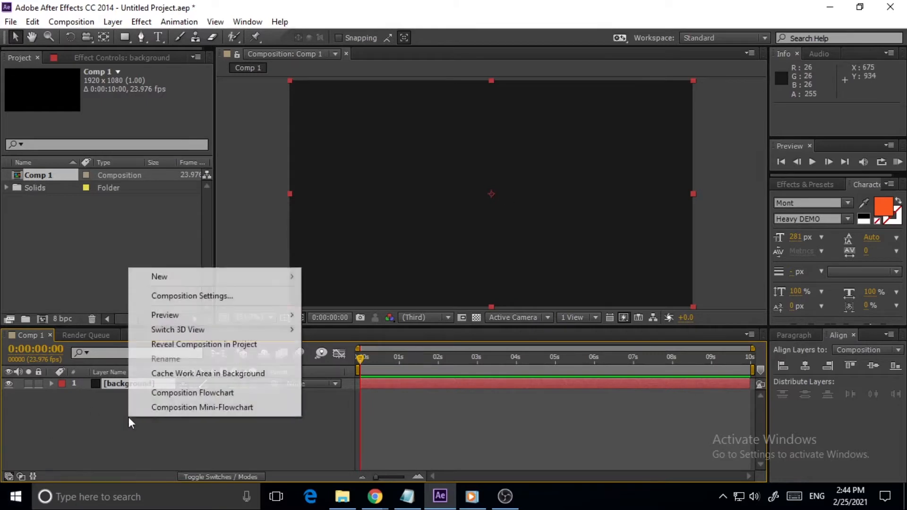
{"action": "mouse_move", "coordinate": [221, 276]}
{"action": "left_click", "coordinate": [328, 296]}
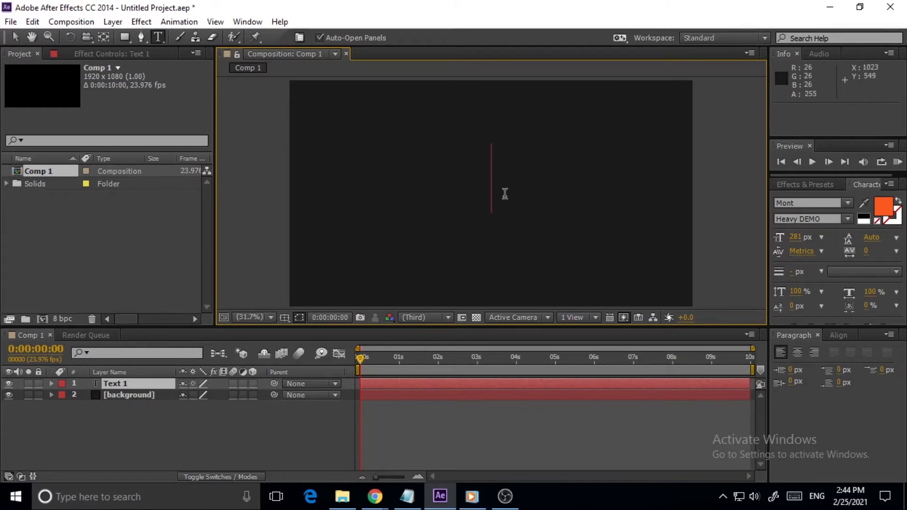
{"action": "left_click", "coordinate": [120, 381]}
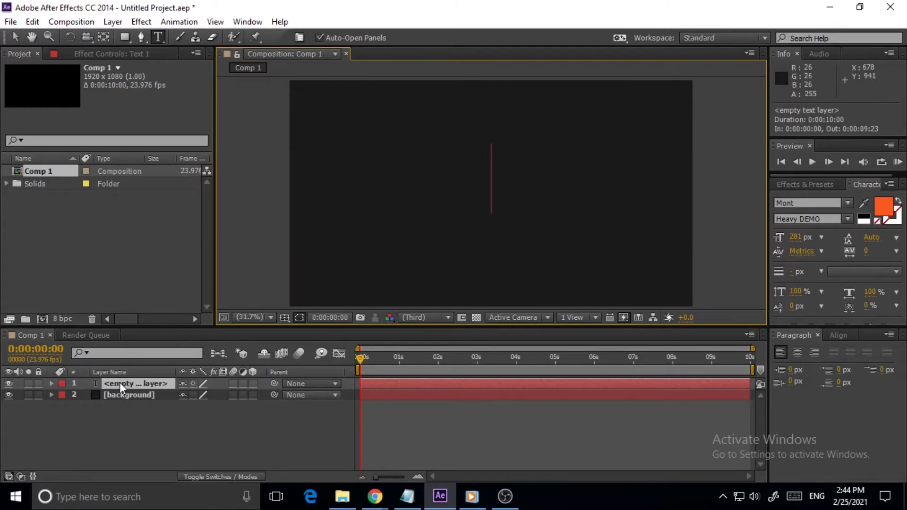
{"action": "double_click", "coordinate": [121, 384]}
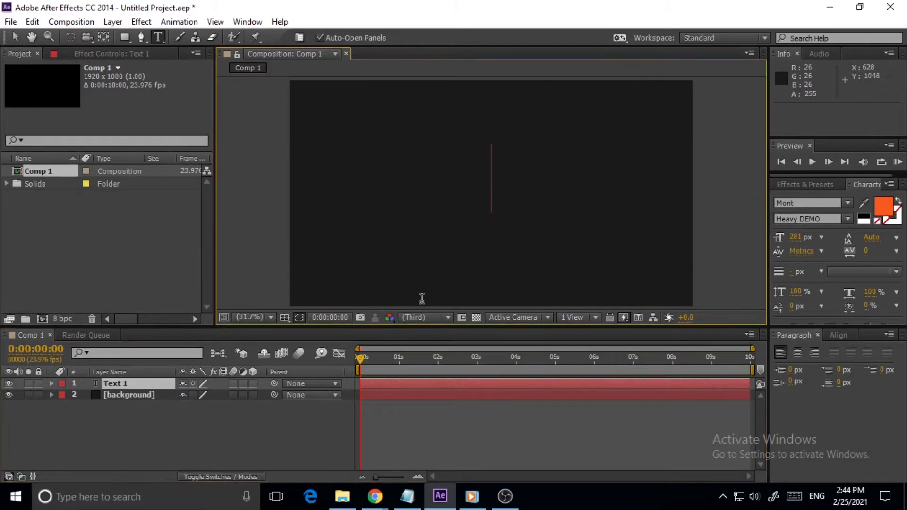
{"action": "type", "text": "bursr"}
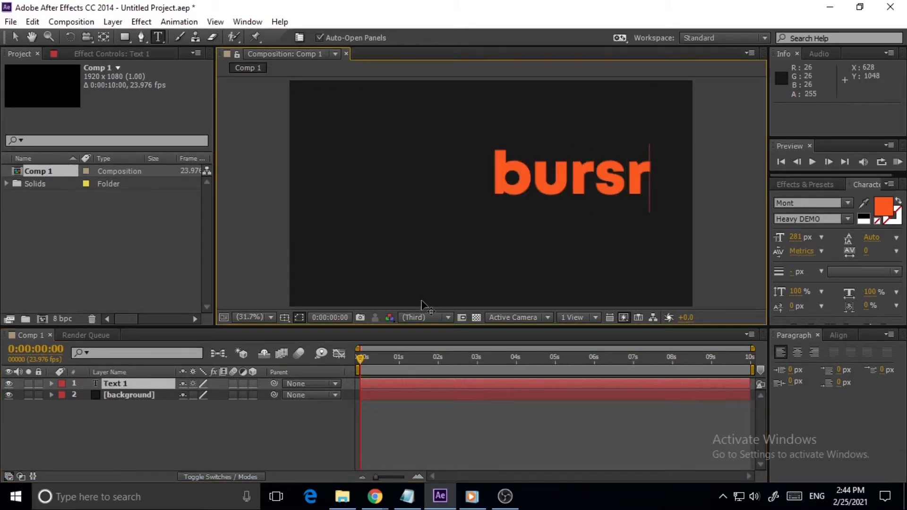
{"action": "key", "text": "BackSpace"}
{"action": "key", "text": "BackSpace"}
{"action": "key", "text": "BackSpace"}
{"action": "key", "text": "BackSpace"}
{"action": "key", "text": "BackSpace"}
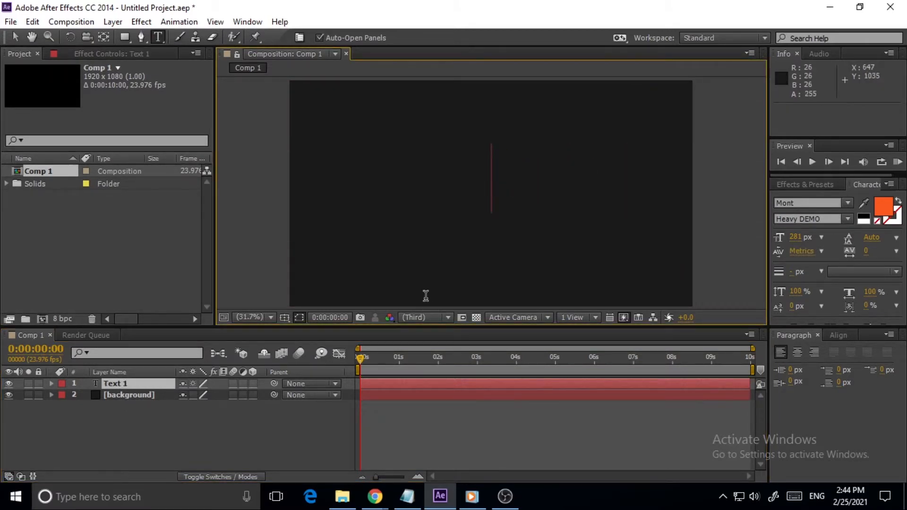
{"action": "type", "text": "BURST"}
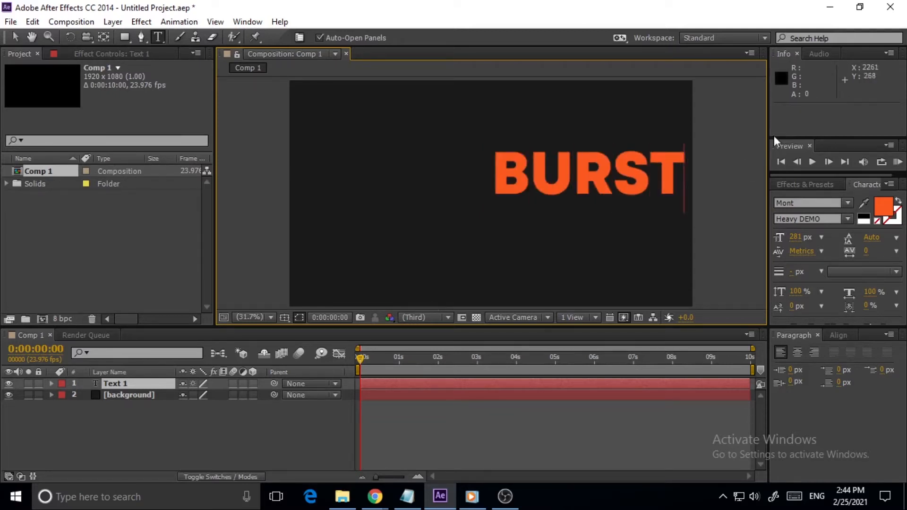
{"action": "left_click_drag", "start_coordinate": [687, 175], "coordinate": [488, 204]}
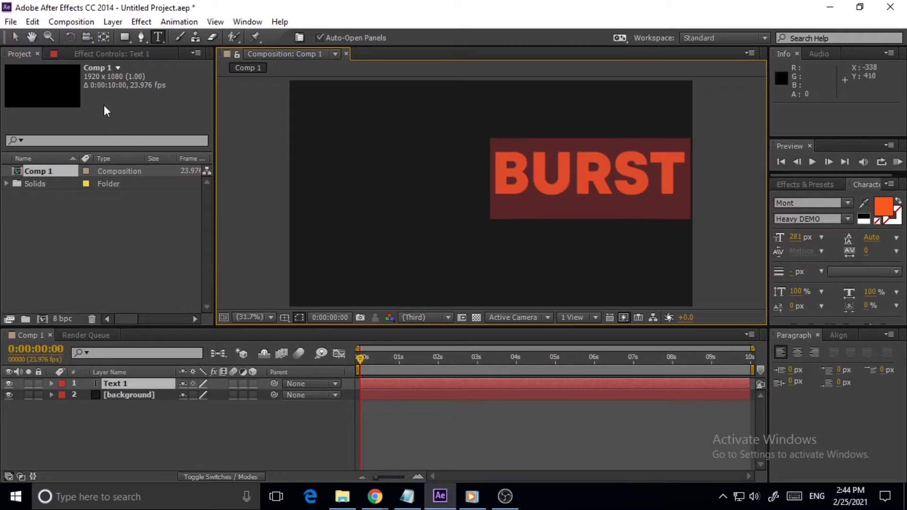
{"action": "left_click", "coordinate": [16, 38]}
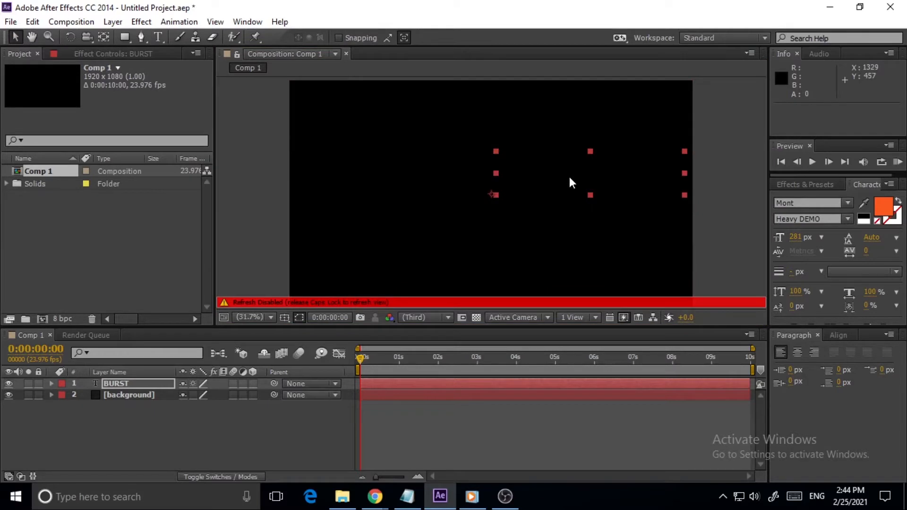
- Turn the view refresh back on, then centre the BURST text horizontally and vertically in the composition
{"action": "key", "text": "Caps_Lock"}
{"action": "left_click_drag", "start_coordinate": [667, 192], "coordinate": [580, 215]}
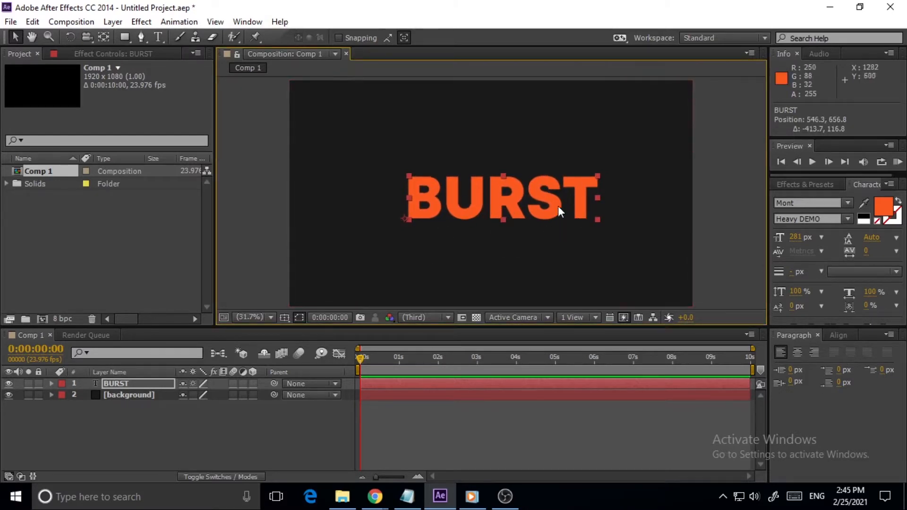
{"action": "left_click", "coordinate": [247, 20]}
{"action": "left_click", "coordinate": [64, 91]}
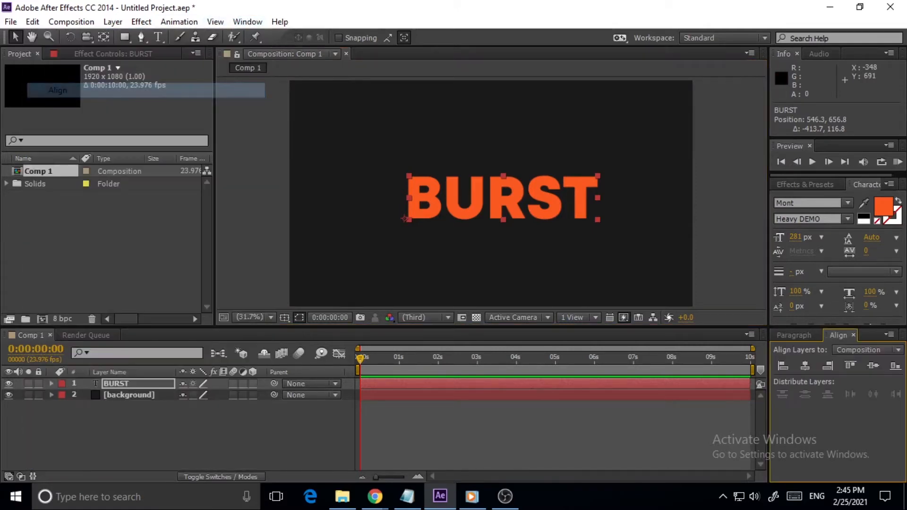
{"action": "left_click", "coordinate": [805, 368]}
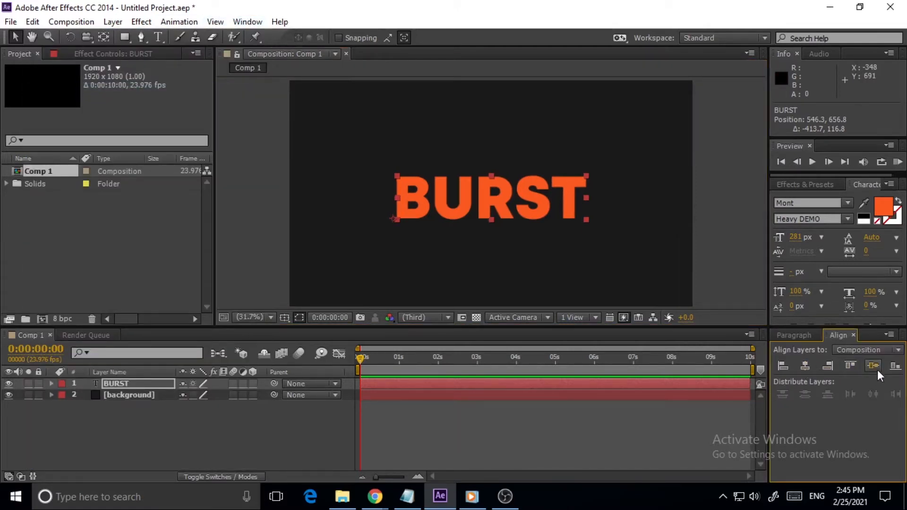
{"action": "left_click", "coordinate": [873, 368]}
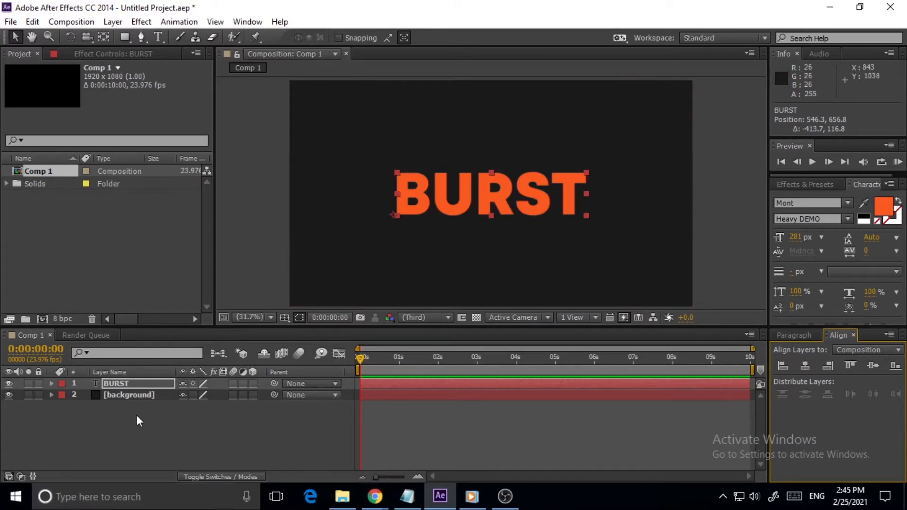
- Apply the Stylize effect Scatter to the BURST text layer
{"action": "left_click", "coordinate": [123, 383]}
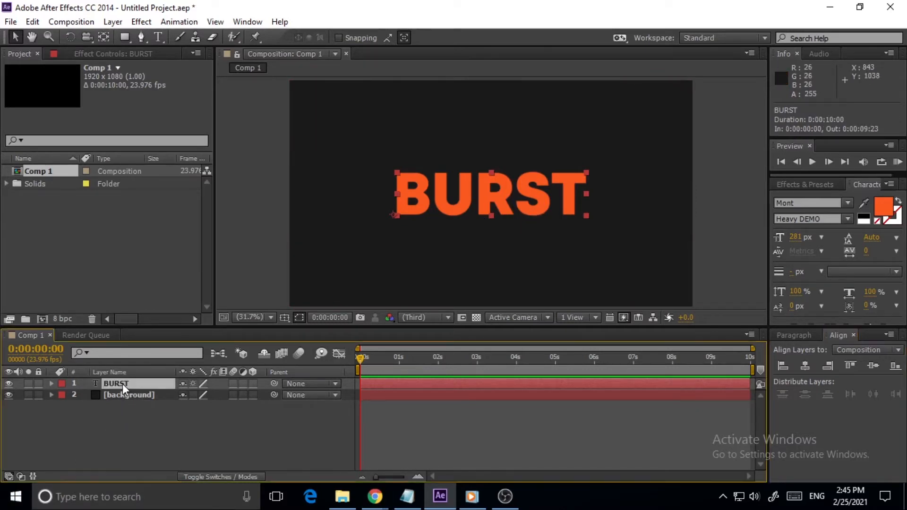
{"action": "left_click", "coordinate": [140, 21]}
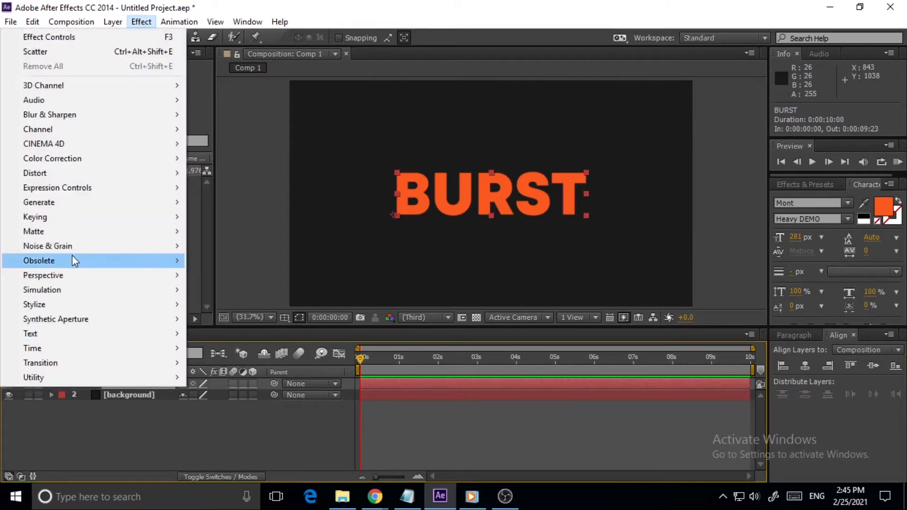
{"action": "mouse_move", "coordinate": [43, 308]}
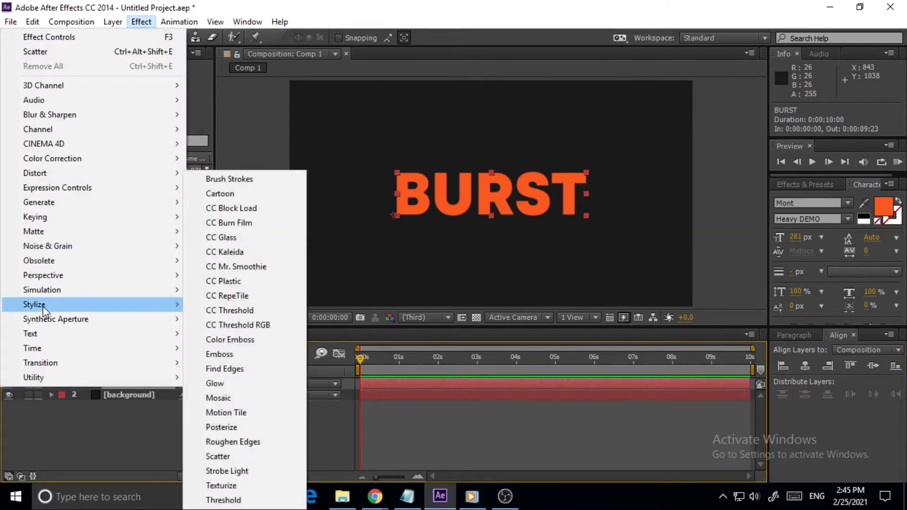
{"action": "left_click", "coordinate": [216, 456]}
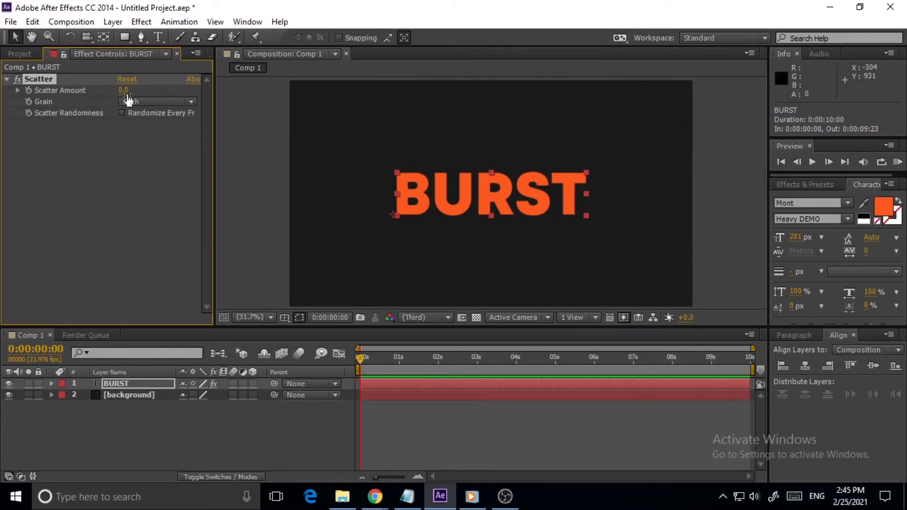
- Set the Scatter effect's grain to Vertical and its Scatter Amount to 820
{"action": "left_click_drag", "start_coordinate": [122, 90], "coordinate": [158, 89]}
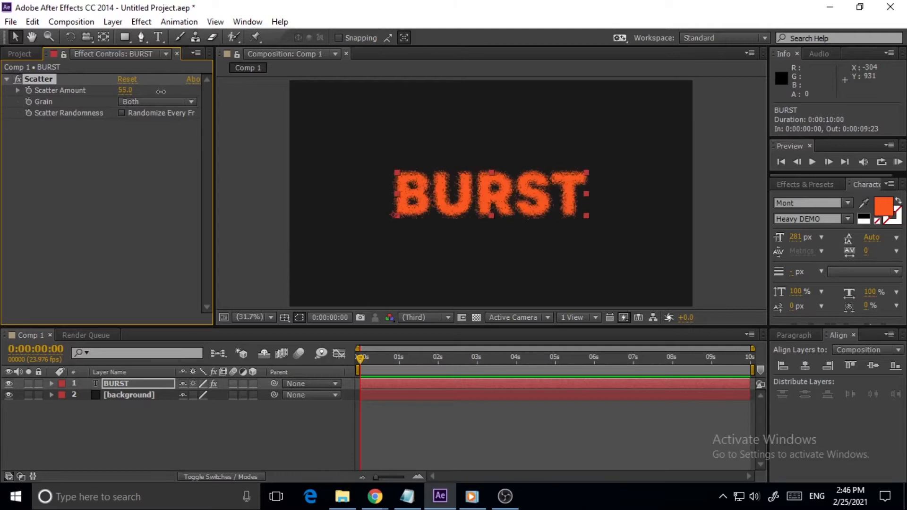
{"action": "left_click_drag", "start_coordinate": [161, 91], "coordinate": [149, 94]}
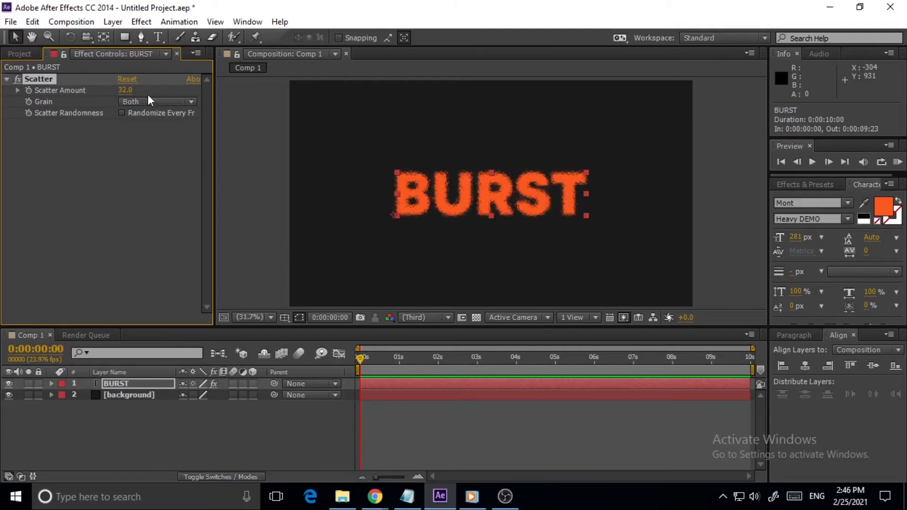
{"action": "left_click", "coordinate": [177, 100]}
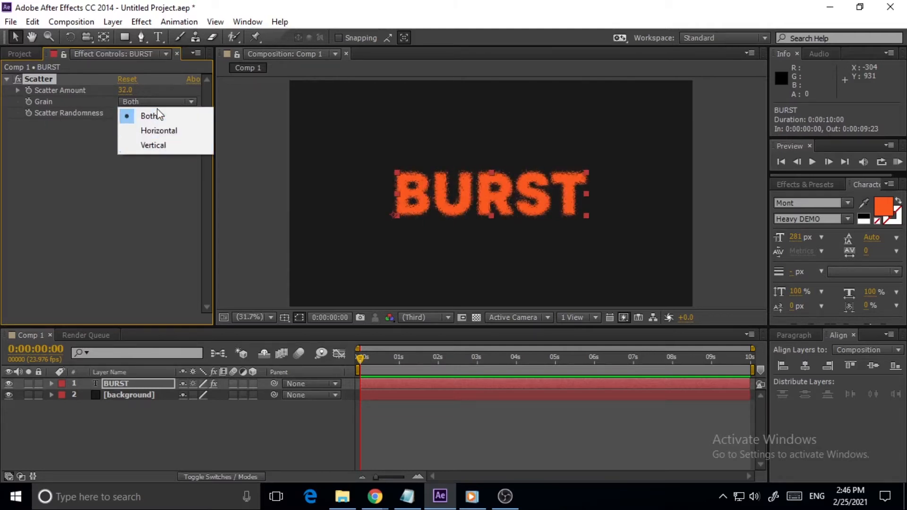
{"action": "left_click", "coordinate": [144, 146]}
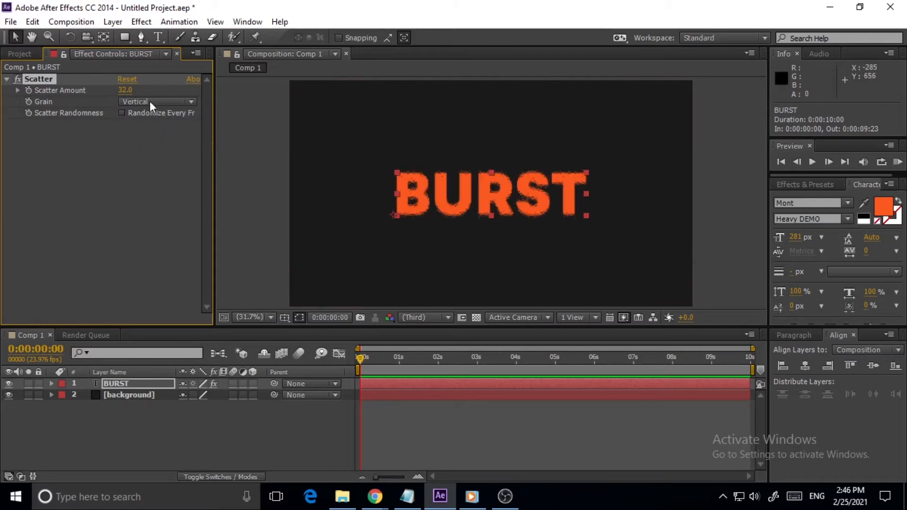
{"action": "left_click_drag", "start_coordinate": [127, 93], "coordinate": [619, 62]}
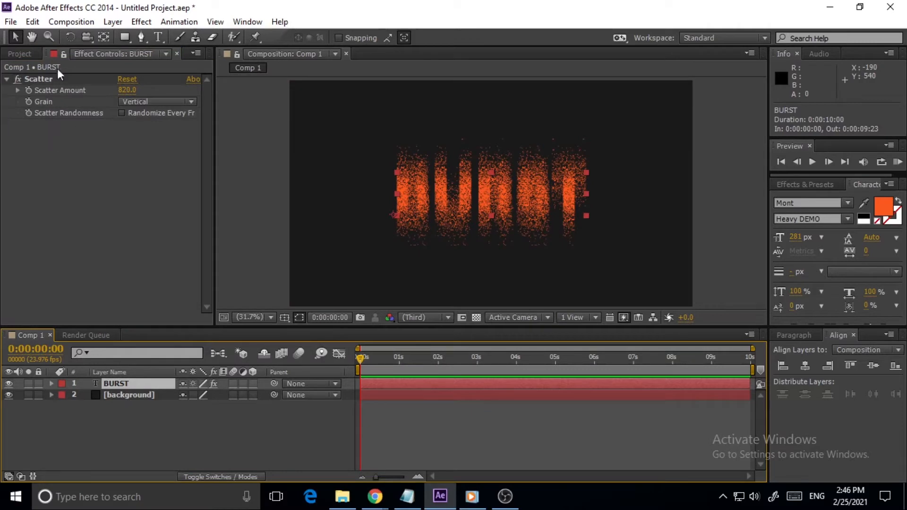
- Set a Scatter Amount keyframe at 0:00:00:00 and reveal the BURST layer's keyframed properties
{"action": "left_click", "coordinate": [28, 91]}
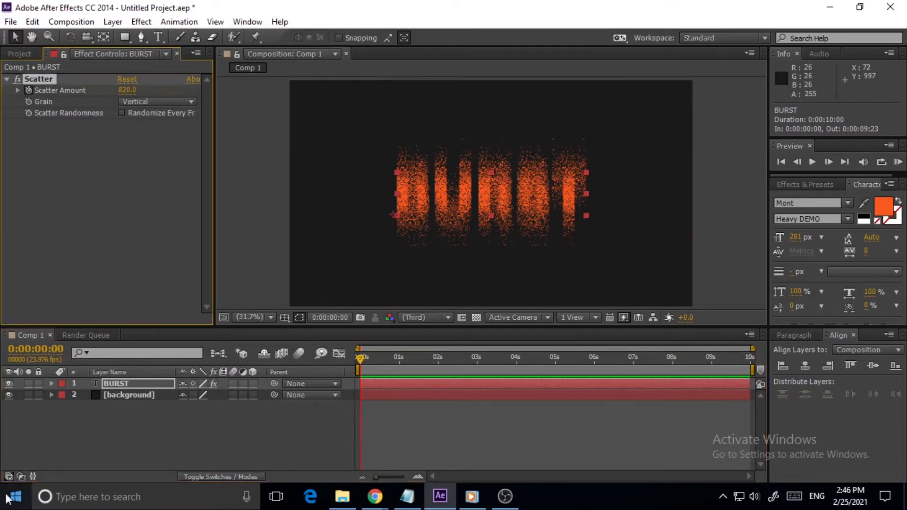
{"action": "left_click", "coordinate": [127, 383]}
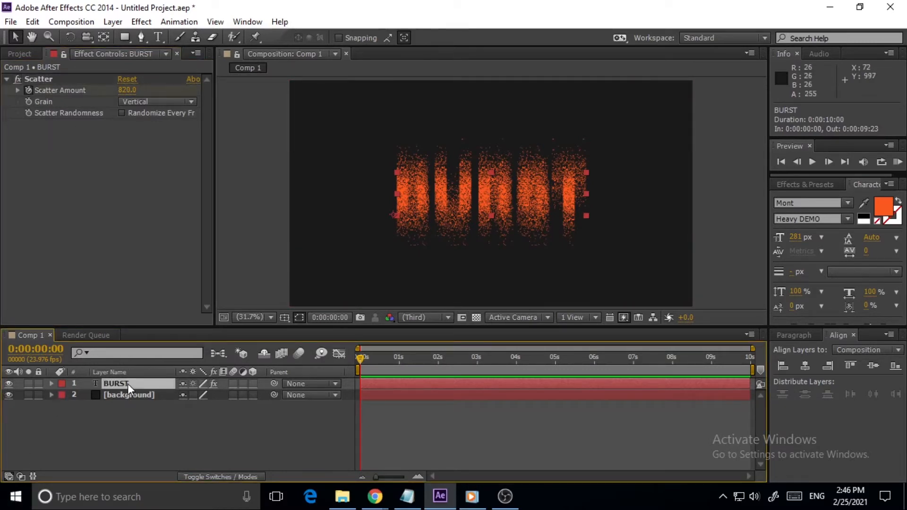
{"action": "key", "text": "u"}
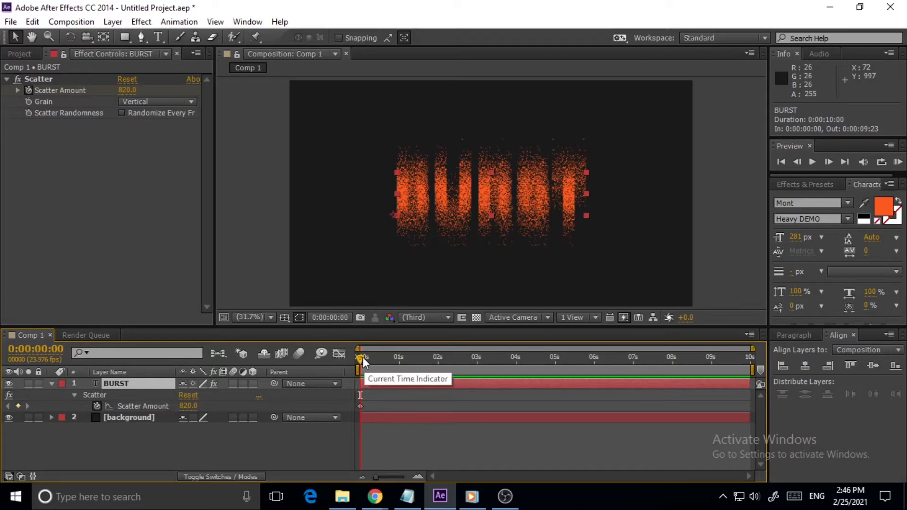
- Add a Scatter Amount keyframe of 50 to the BURST layer at 0:00:00:08
{"action": "mouse_move", "coordinate": [361, 357]}
{"action": "left_mouse_down"}
{"action": "mouse_move", "coordinate": [384, 356]}
{"action": "mouse_move", "coordinate": [375, 359]}
{"action": "left_mouse_up"}
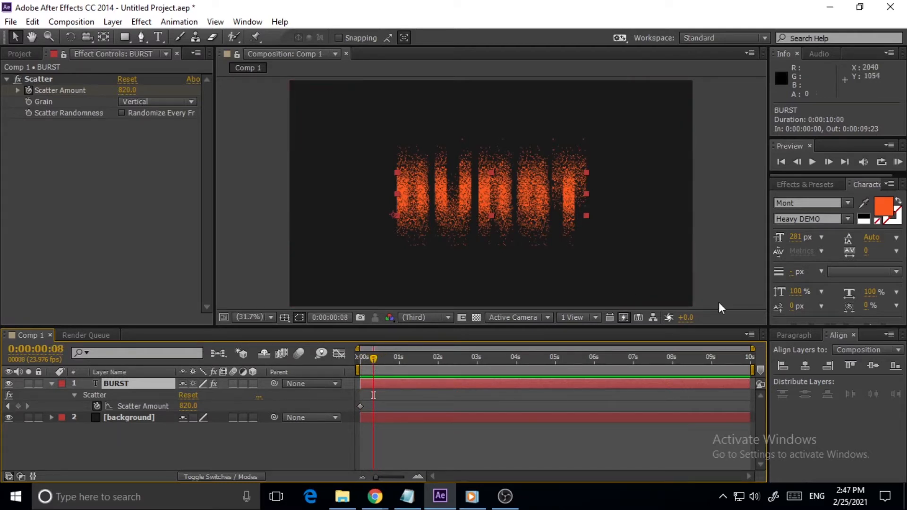
{"action": "left_click_drag", "start_coordinate": [751, 348], "coordinate": [496, 407]}
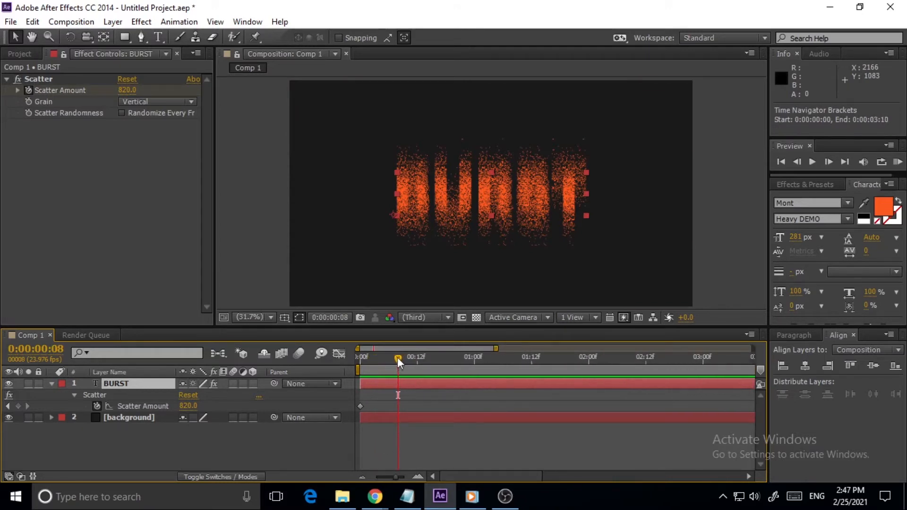
{"action": "left_click", "coordinate": [188, 406]}
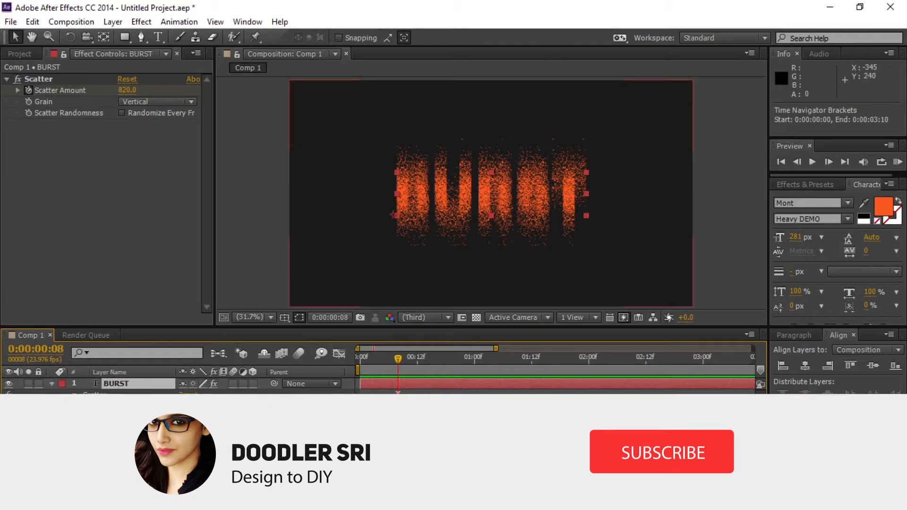
{"action": "type", "text": "50"}
{"action": "key", "text": "Return"}
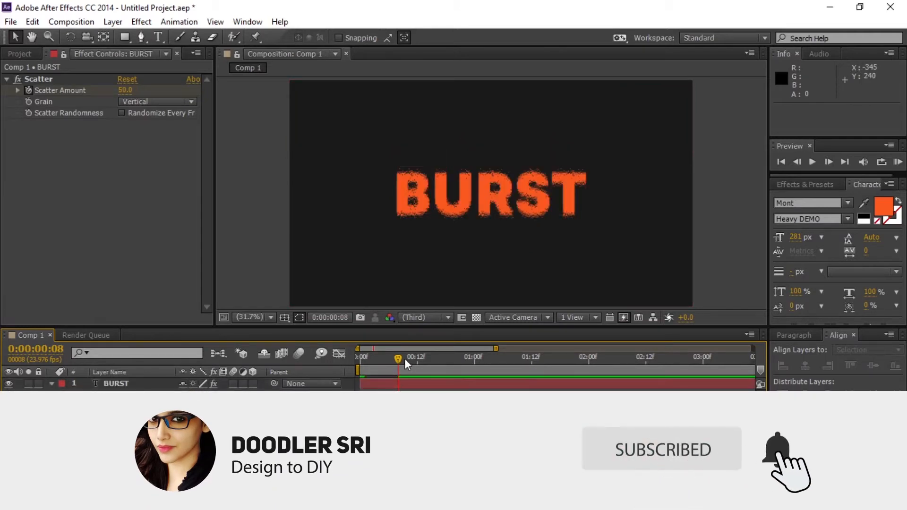
- Add a third Scatter Amount keyframe of 820 at 0:00:00:16
{"action": "left_click_drag", "start_coordinate": [398, 356], "coordinate": [436, 347]}
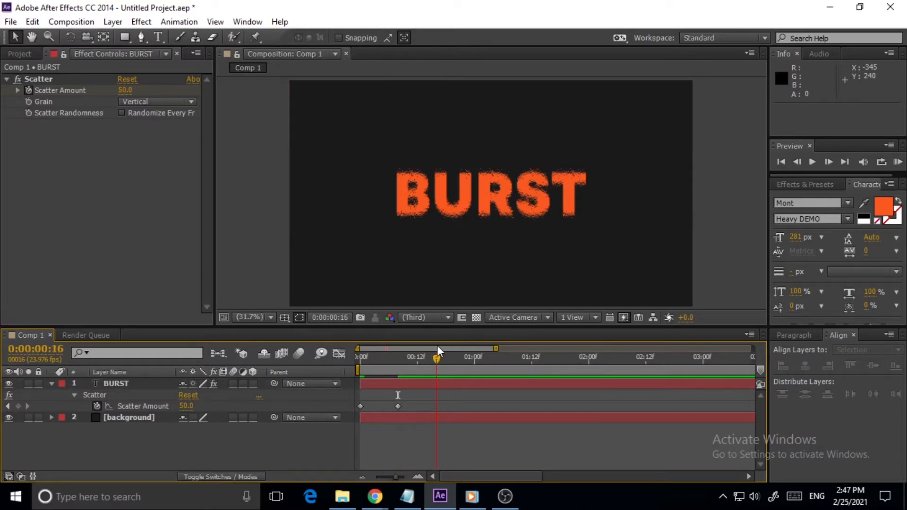
{"action": "left_click_drag", "start_coordinate": [185, 413], "coordinate": [185, 405]}
{"action": "left_click", "coordinate": [186, 405]}
{"action": "type", "text": "820"}
{"action": "left_click", "coordinate": [321, 432]}
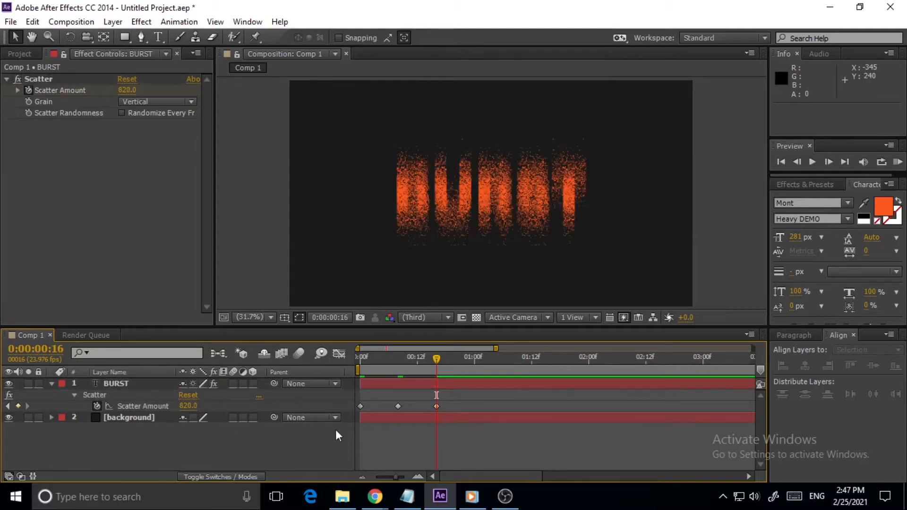
- Apply Easy Ease to all three Scatter Amount keyframes of the BURST layer
{"action": "left_click_drag", "start_coordinate": [440, 359], "coordinate": [355, 392]}
{"action": "left_click_drag", "start_coordinate": [360, 364], "coordinate": [463, 349]}
{"action": "left_click_drag", "start_coordinate": [357, 396], "coordinate": [444, 409]}
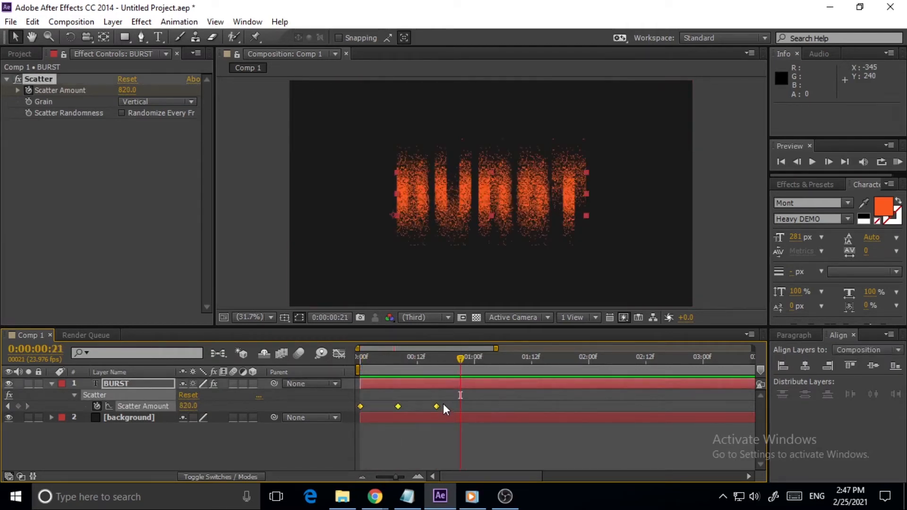
{"action": "key", "text": "F9"}
- Preview the eased scatter animation from the first frame, then stop playback
{"action": "key", "text": "Home"}
{"action": "left_click", "coordinate": [811, 162]}
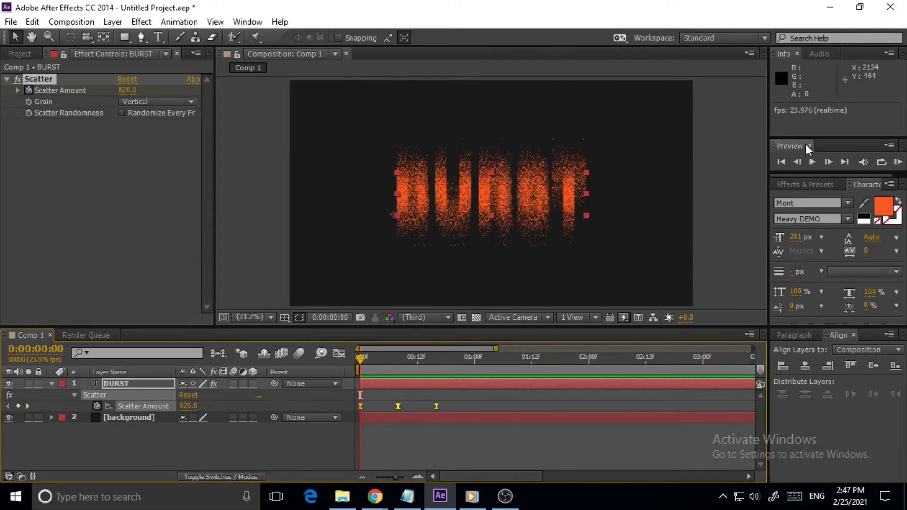
{"action": "left_click", "coordinate": [812, 161]}
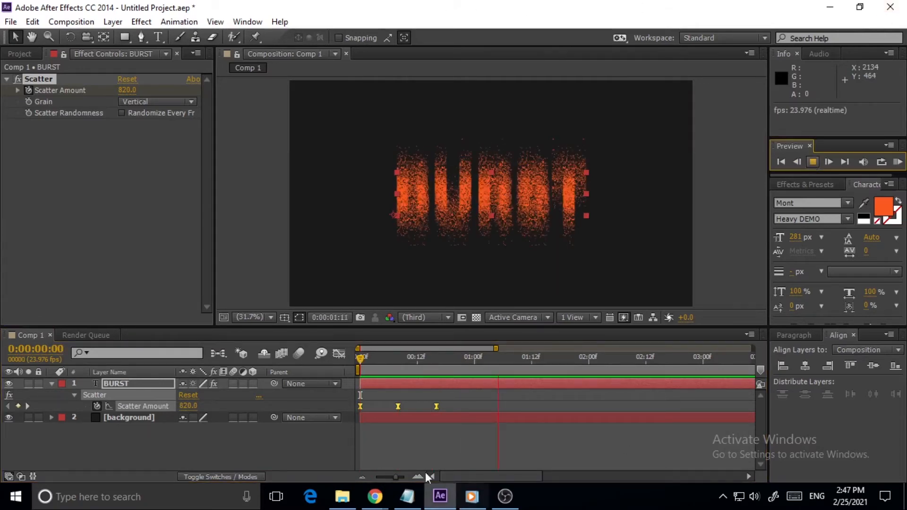
{"action": "key", "text": "space"}
- Move the last Scatter Amount keyframe to 0:00:01:17
{"action": "left_click_drag", "start_coordinate": [656, 366], "coordinate": [415, 443]}
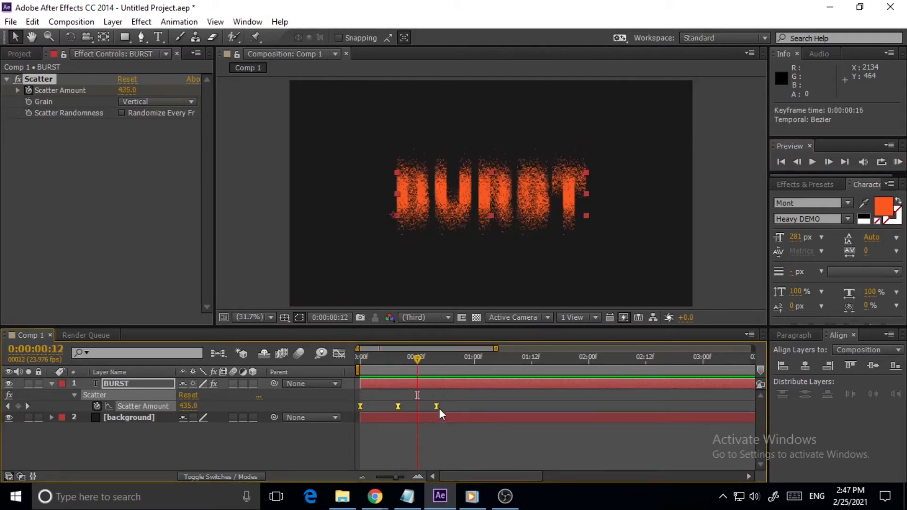
{"action": "left_click", "coordinate": [430, 424]}
{"action": "left_click", "coordinate": [436, 406]}
{"action": "left_click_drag", "start_coordinate": [438, 407], "coordinate": [608, 396]}
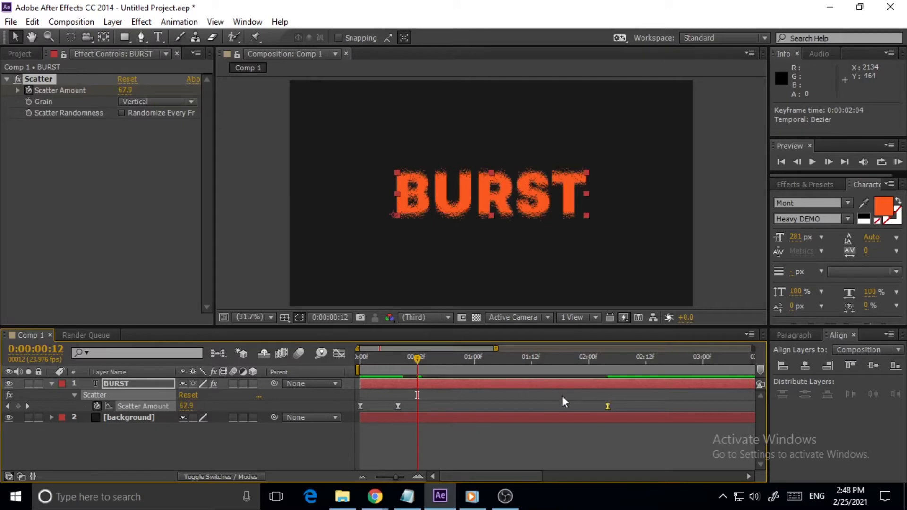
{"action": "left_click_drag", "start_coordinate": [606, 406], "coordinate": [554, 415]}
- Play the retimed BURST animation from 0:00:00:00 to check the slower scatter-out, then stop it
{"action": "left_click_drag", "start_coordinate": [423, 354], "coordinate": [322, 387]}
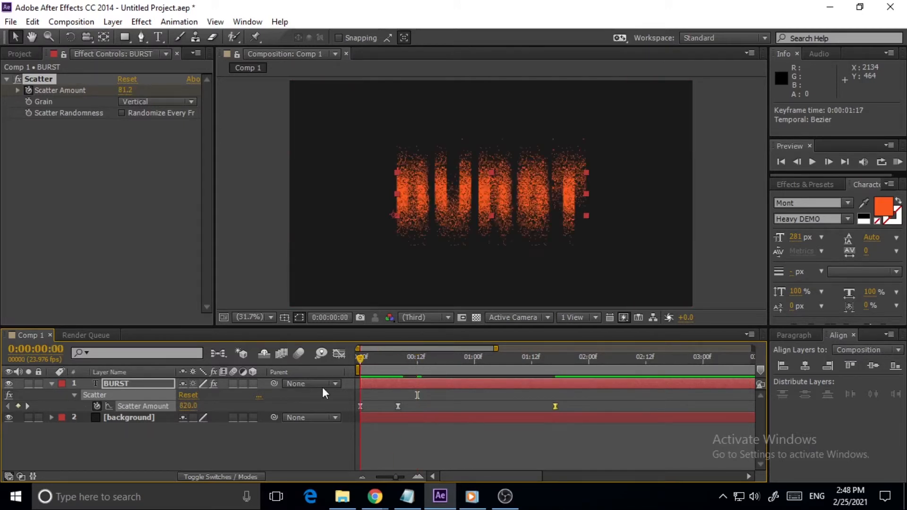
{"action": "left_click", "coordinate": [812, 162]}
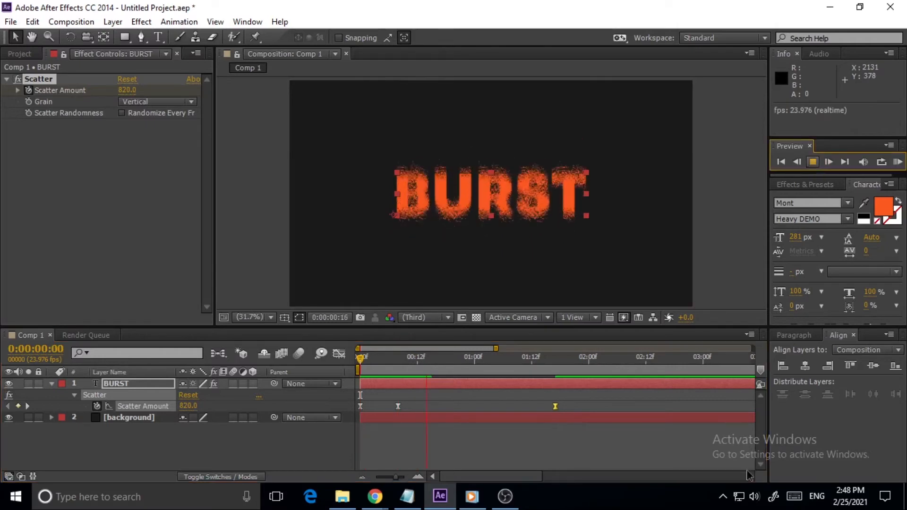
{"action": "key", "text": "space"}
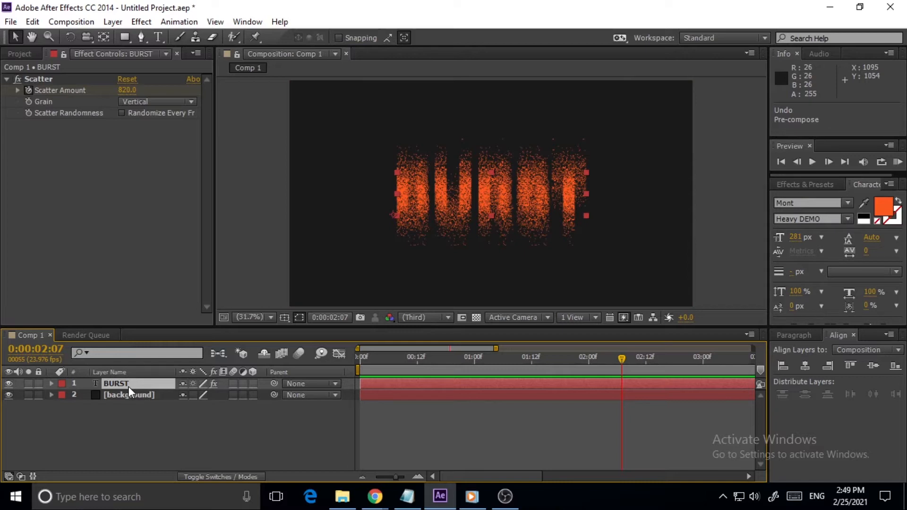
- Duplicate the BURST layer and pre-compose the original as "text animation", moving all attributes into the new composition
{"action": "key", "text": "ctrl+d"}
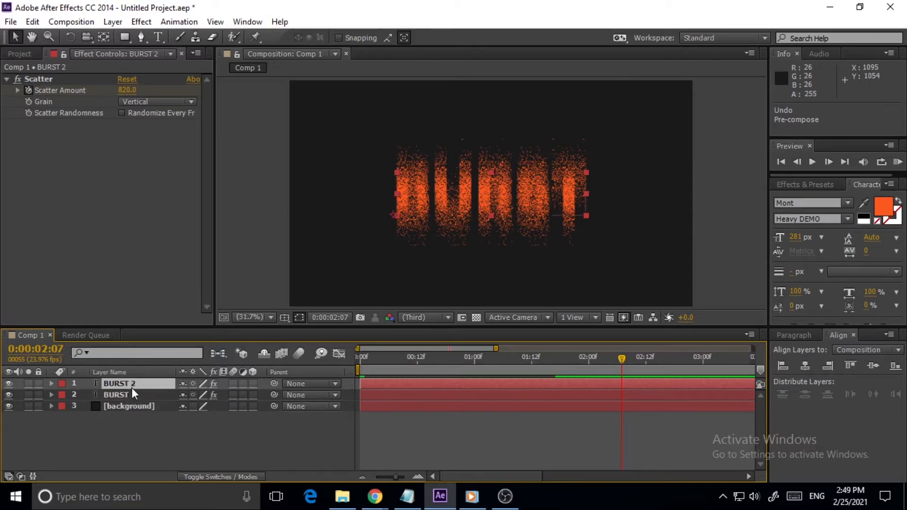
{"action": "left_click", "coordinate": [126, 394]}
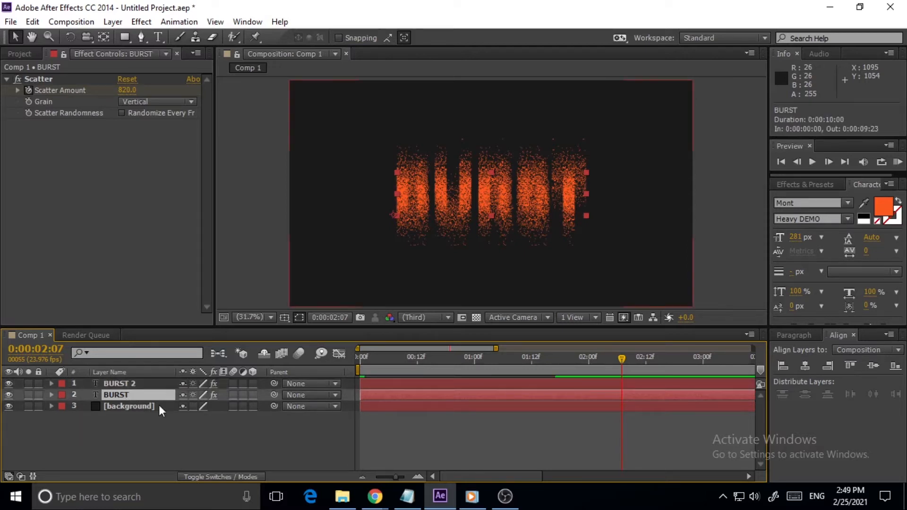
{"action": "right_click", "coordinate": [129, 395]}
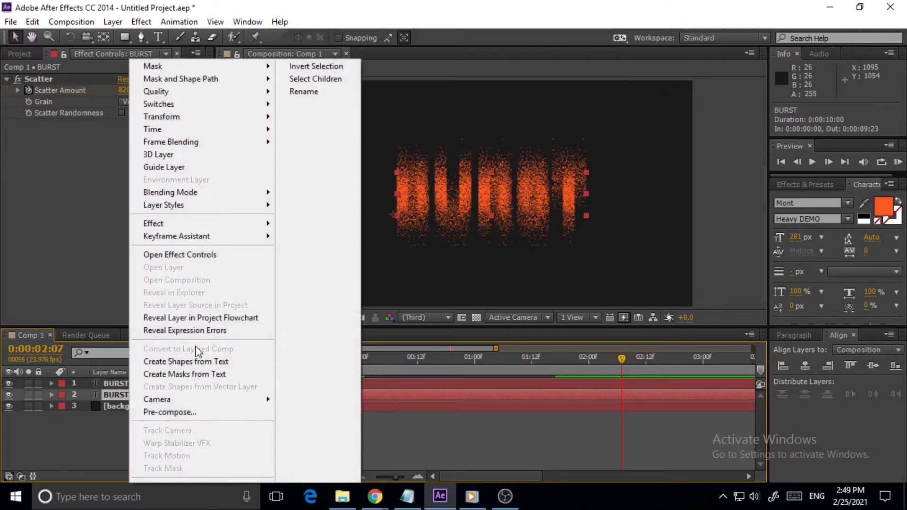
{"action": "left_click", "coordinate": [162, 412]}
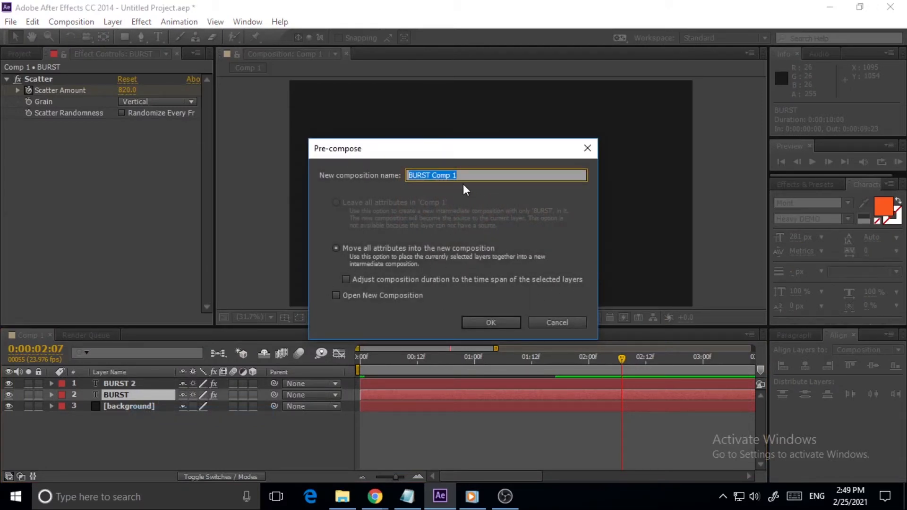
{"action": "type", "text": "text animation"}
{"action": "left_click", "coordinate": [473, 326]}
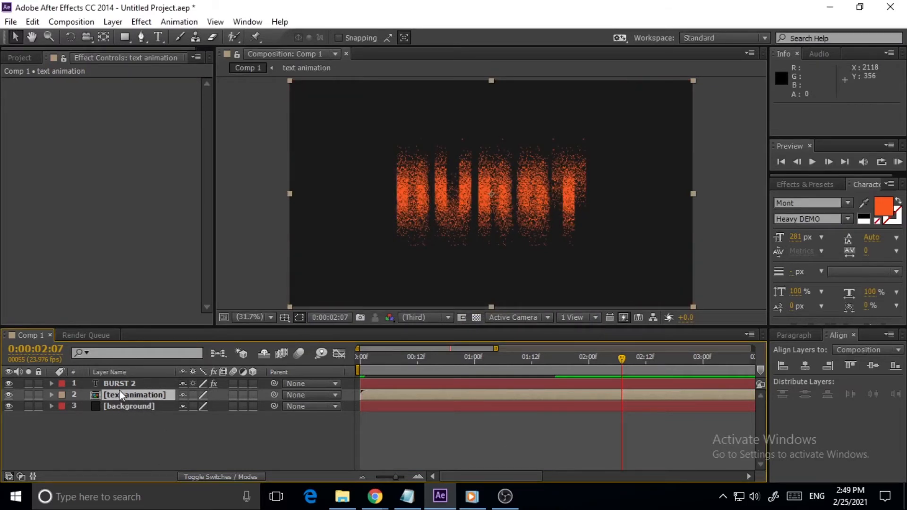
- Search the effects for "particl" and apply CC Particle Systems II to the BURST 2 layer
{"action": "left_click", "coordinate": [123, 383]}
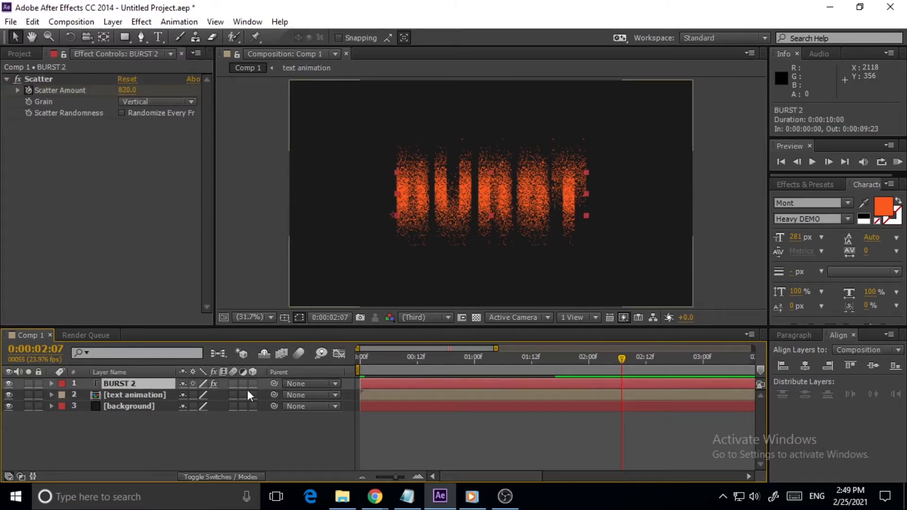
{"action": "left_click", "coordinate": [814, 184]}
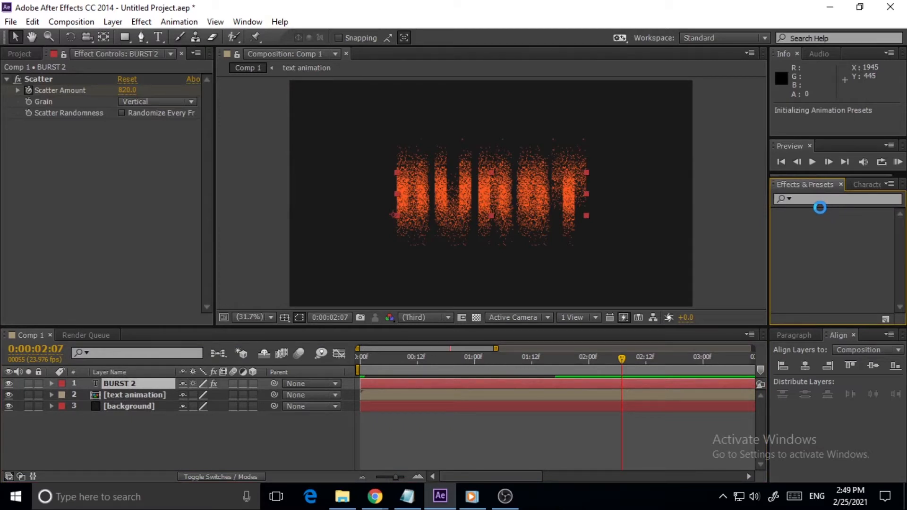
{"action": "left_click", "coordinate": [824, 201]}
{"action": "type", "text": "part"}
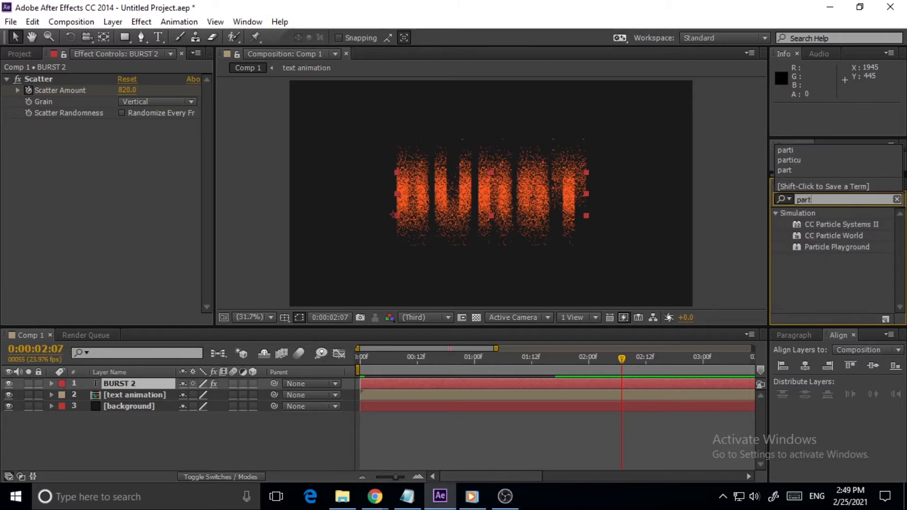
{"action": "type", "text": "icles"}
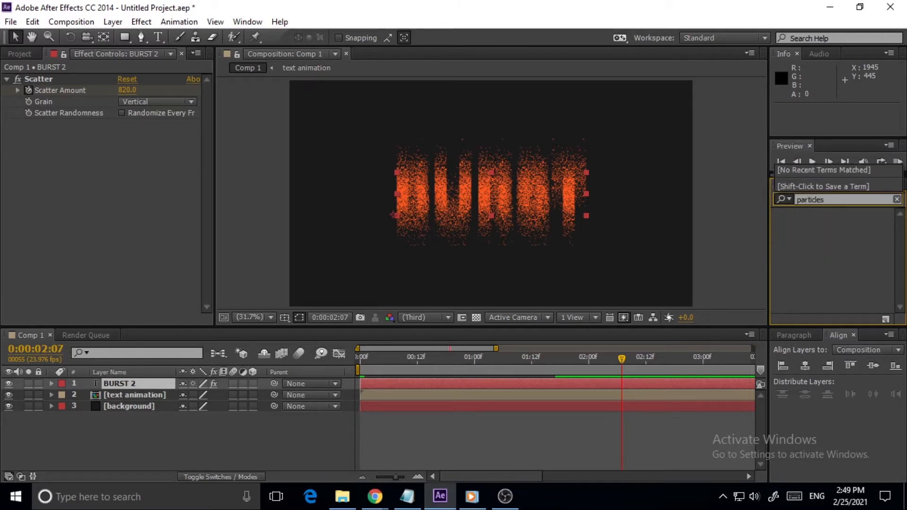
{"action": "key", "text": "BackSpace"}
{"action": "key", "text": "BackSpace"}
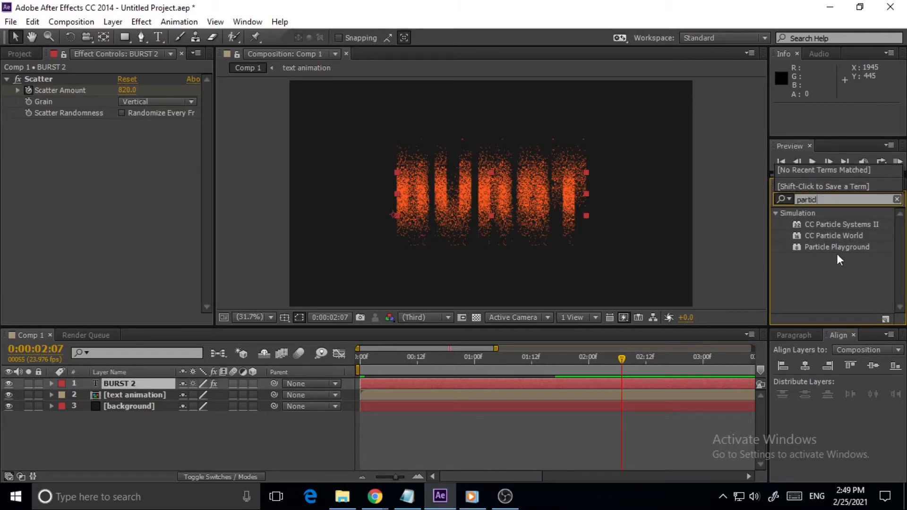
{"action": "left_click", "coordinate": [819, 201]}
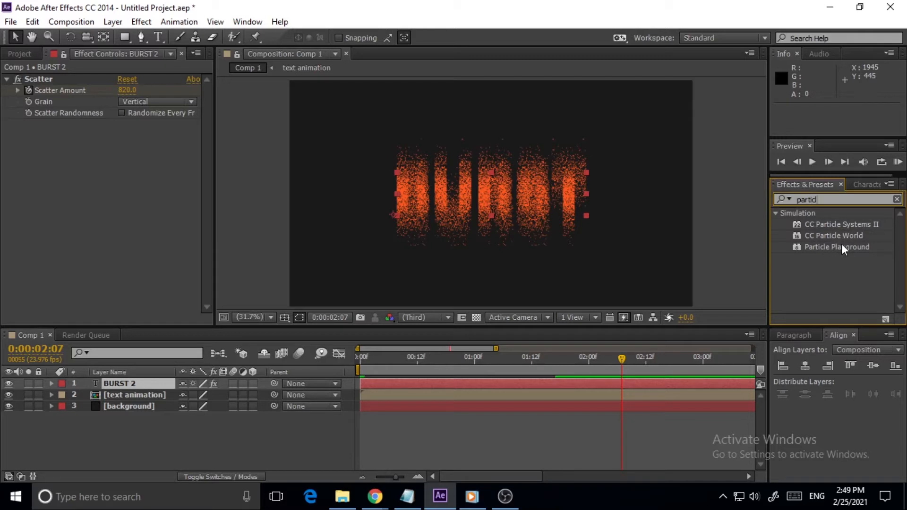
{"action": "left_click", "coordinate": [846, 222]}
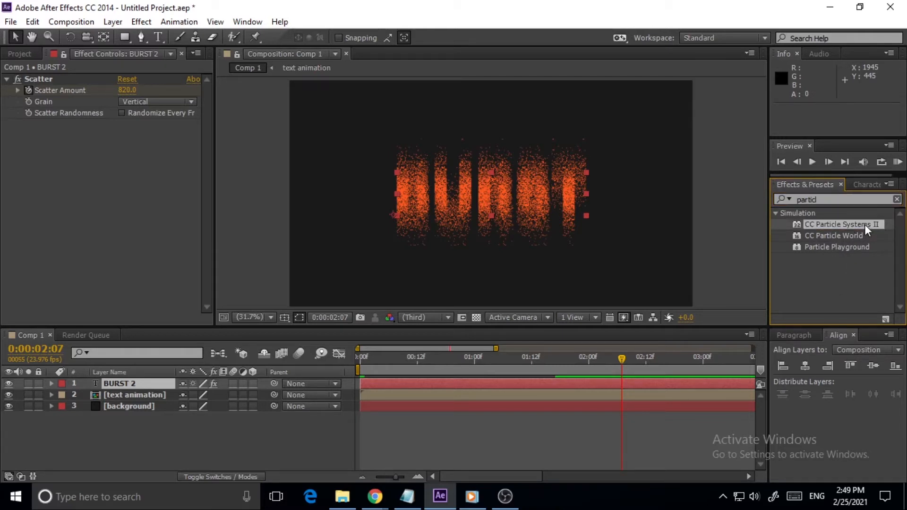
{"action": "left_click_drag", "start_coordinate": [864, 224], "coordinate": [125, 383]}
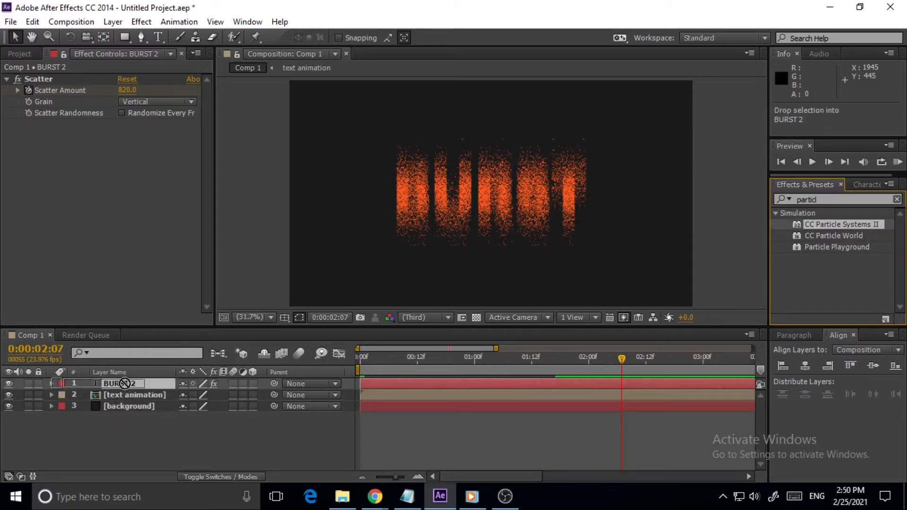
{"action": "left_click_drag", "start_coordinate": [124, 383], "coordinate": [124, 383]}
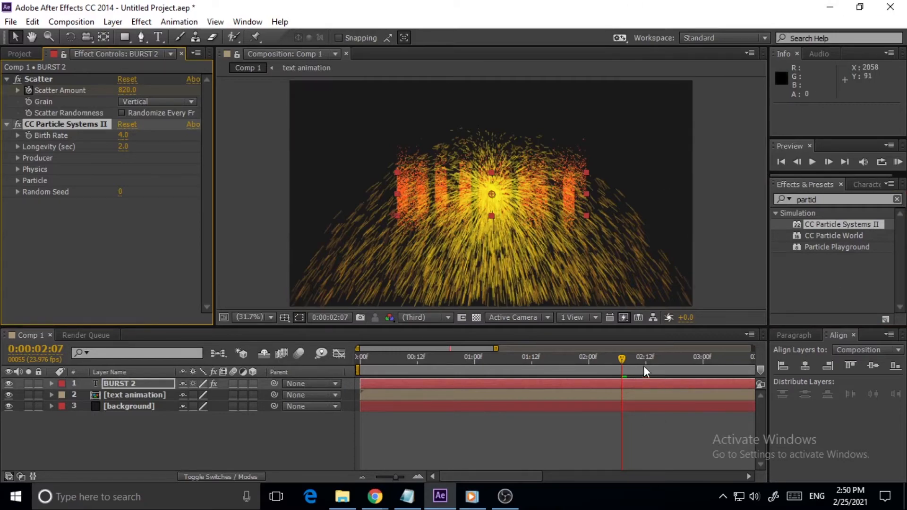
- Preview the effect at 0:00:01:12 and set the CC Particle Systems II particle type to Motion Polygon
{"action": "left_click_drag", "start_coordinate": [621, 357], "coordinate": [537, 400]}
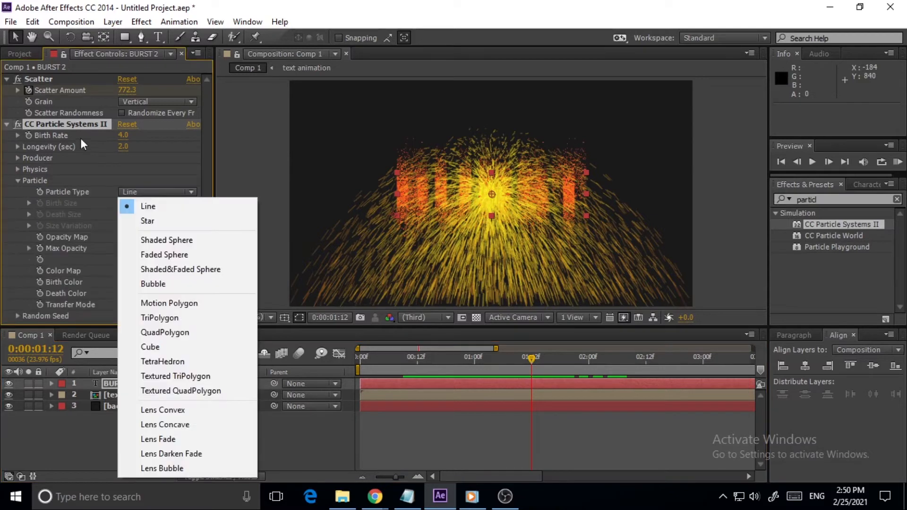
{"action": "left_click", "coordinate": [154, 152]}
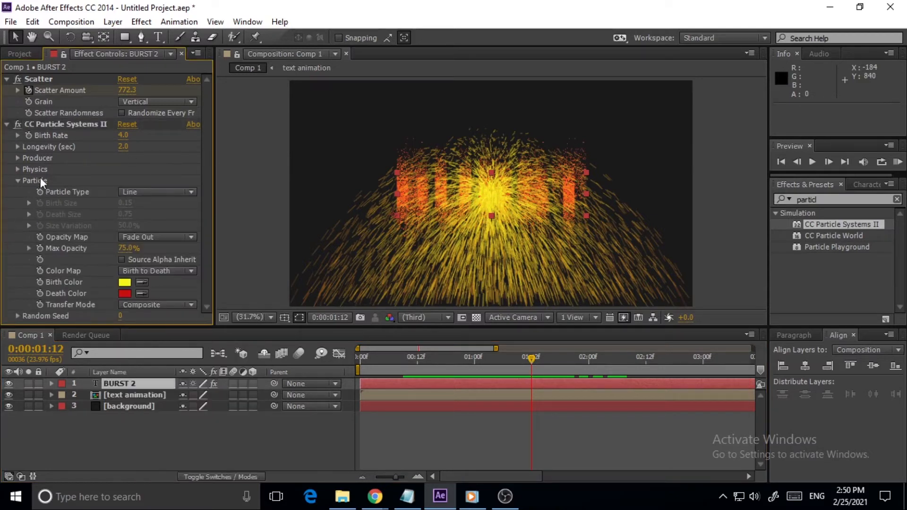
{"action": "left_click", "coordinate": [17, 136]}
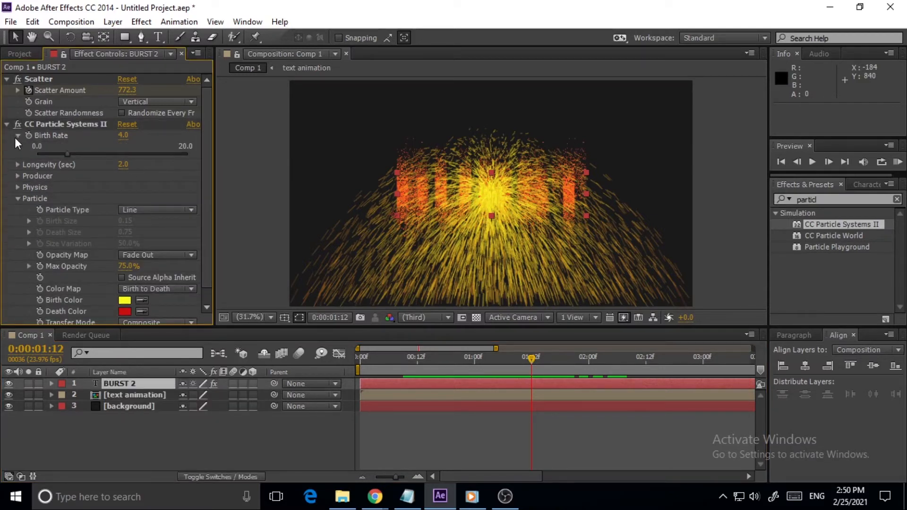
{"action": "left_click", "coordinate": [18, 136]}
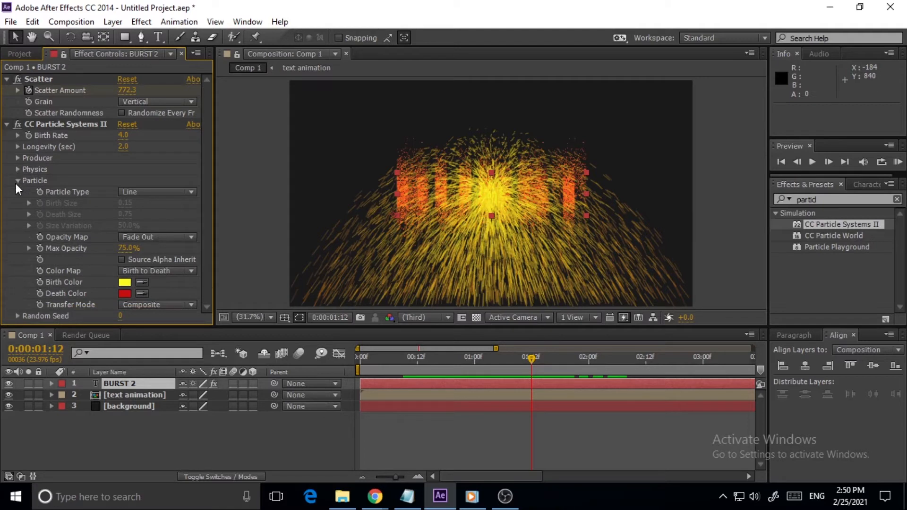
{"action": "left_click", "coordinate": [16, 182]}
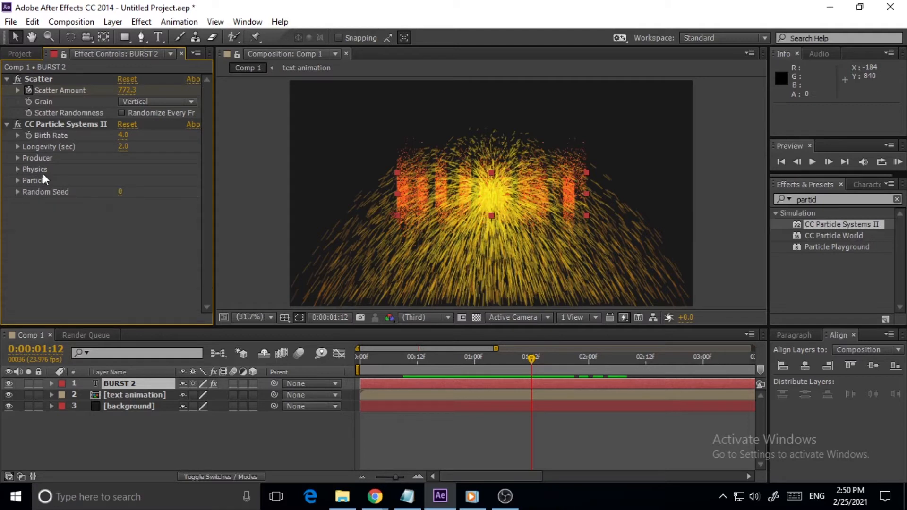
{"action": "left_click", "coordinate": [17, 180]}
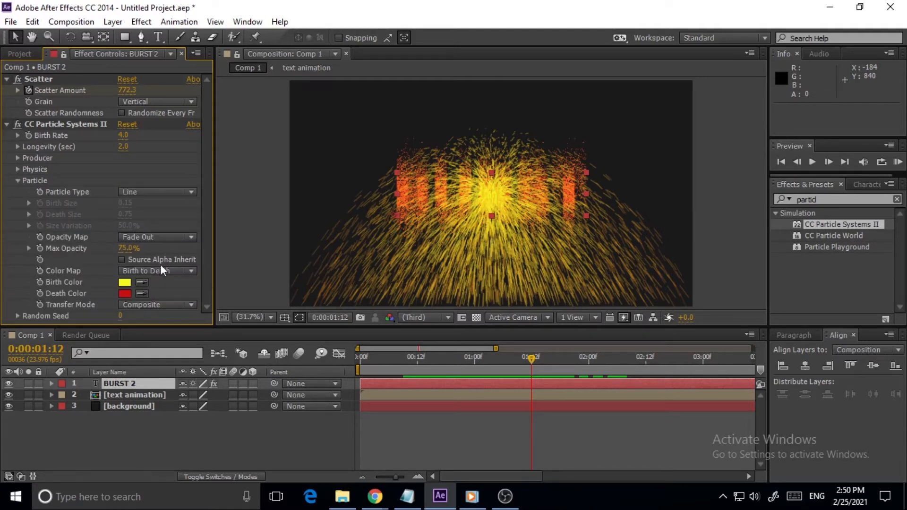
{"action": "left_click", "coordinate": [184, 191]}
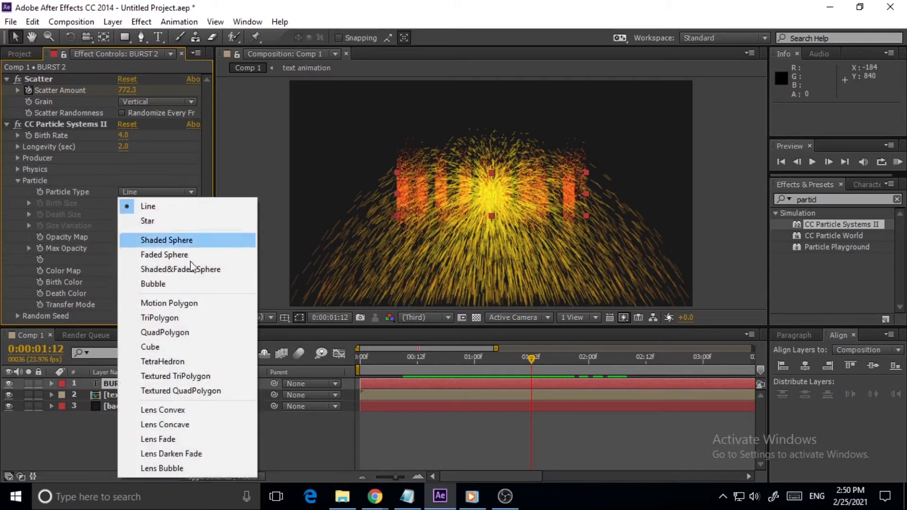
{"action": "left_click", "coordinate": [180, 305]}
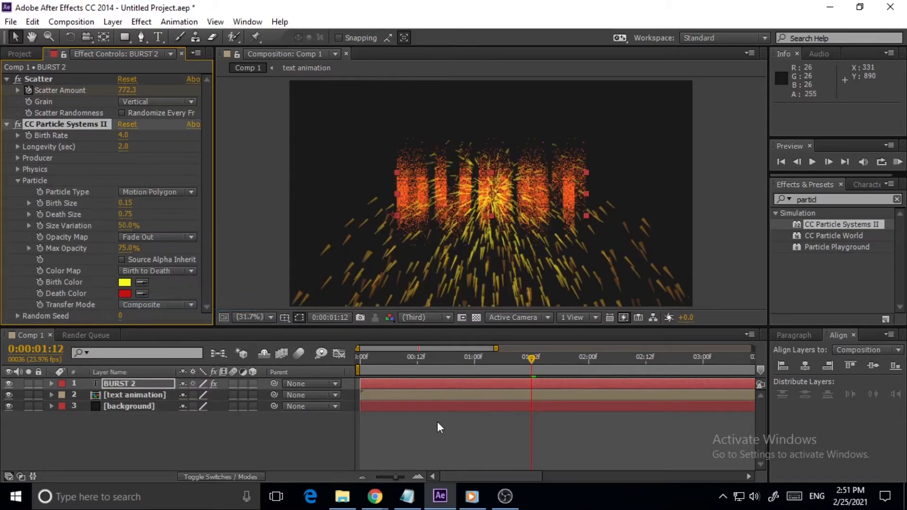
- At 0:00:00:19, set the particle system's Birth Rate to 42.3 and its Death Size to 1.51
{"action": "left_click_drag", "start_coordinate": [532, 358], "coordinate": [444, 378]}
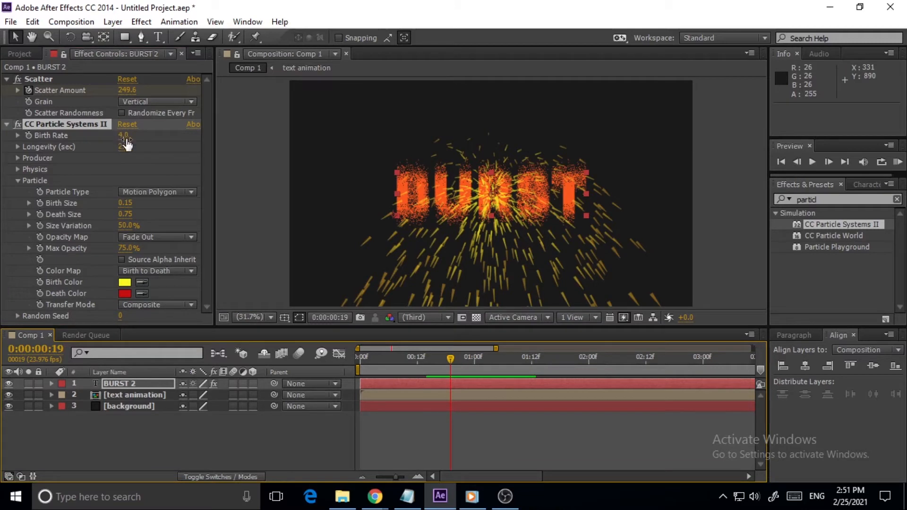
{"action": "left_click_drag", "start_coordinate": [123, 136], "coordinate": [408, 163]}
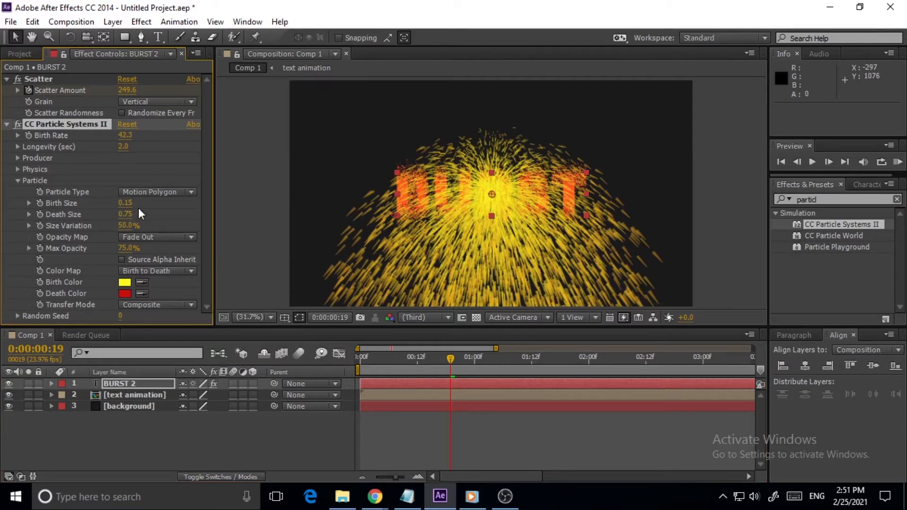
{"action": "left_click_drag", "start_coordinate": [132, 217], "coordinate": [103, 220]}
{"action": "left_click_drag", "start_coordinate": [5, 265], "coordinate": [68, 235]}
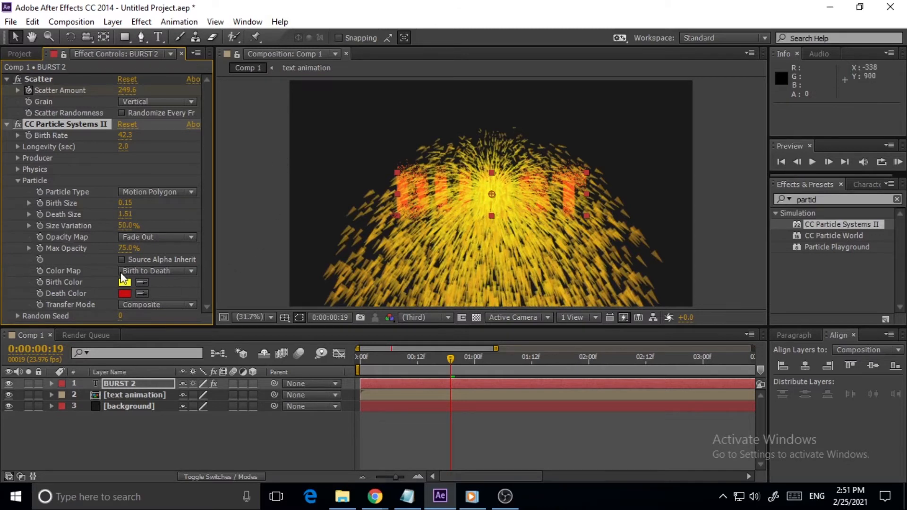
- In the particle system's Physics settings, set Velocity to 0.9 and Gravity to 0.3
{"action": "left_click", "coordinate": [176, 99]}
{"action": "left_click", "coordinate": [173, 98]}
{"action": "left_click", "coordinate": [167, 175]}
{"action": "left_click", "coordinate": [17, 169]}
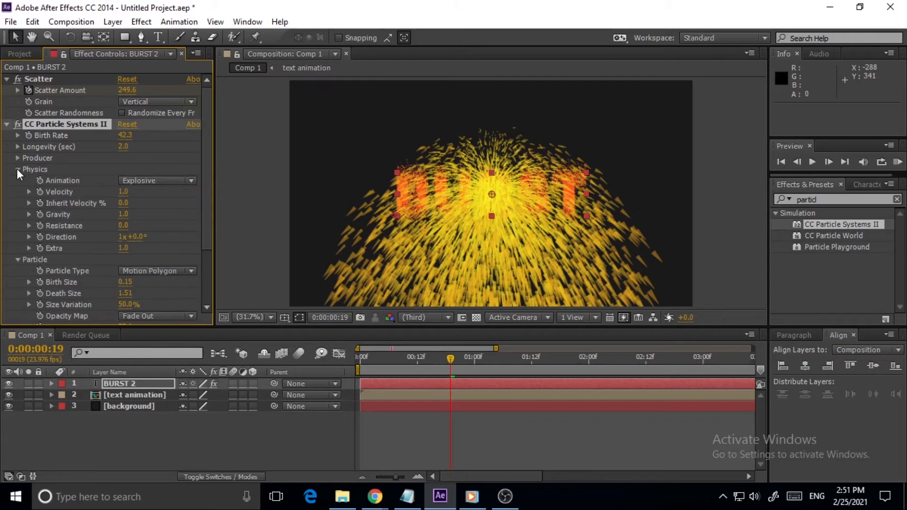
{"action": "left_click_drag", "start_coordinate": [122, 192], "coordinate": [119, 197]}
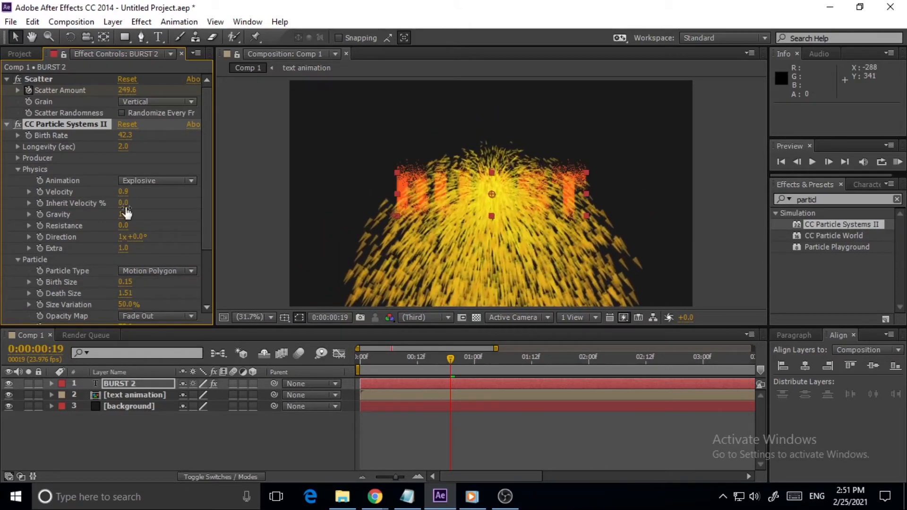
{"action": "left_click_drag", "start_coordinate": [120, 214], "coordinate": [88, 229]}
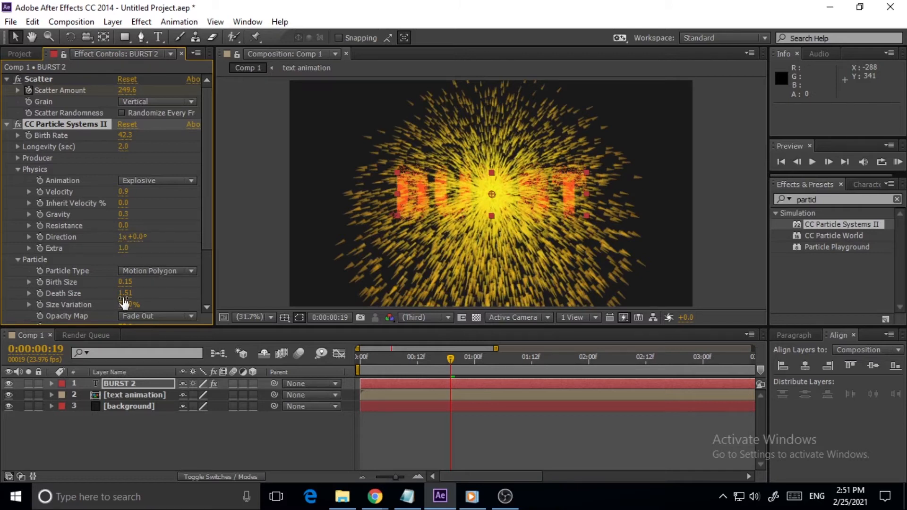
- Set the particle physics Direction to 1x+23.0°, Resistance to 16.3 and Extra to 0.8
{"action": "left_click_drag", "start_coordinate": [130, 239], "coordinate": [140, 235]}
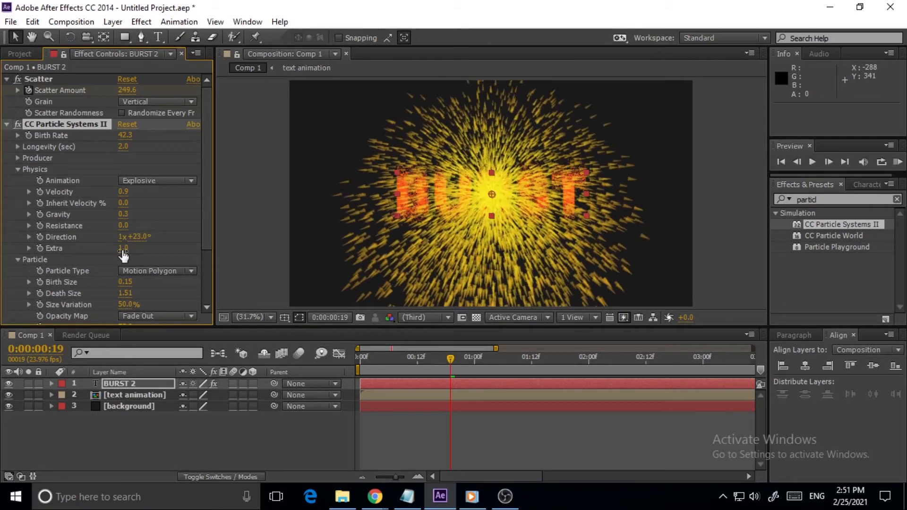
{"action": "left_click_drag", "start_coordinate": [124, 226], "coordinate": [180, 220]}
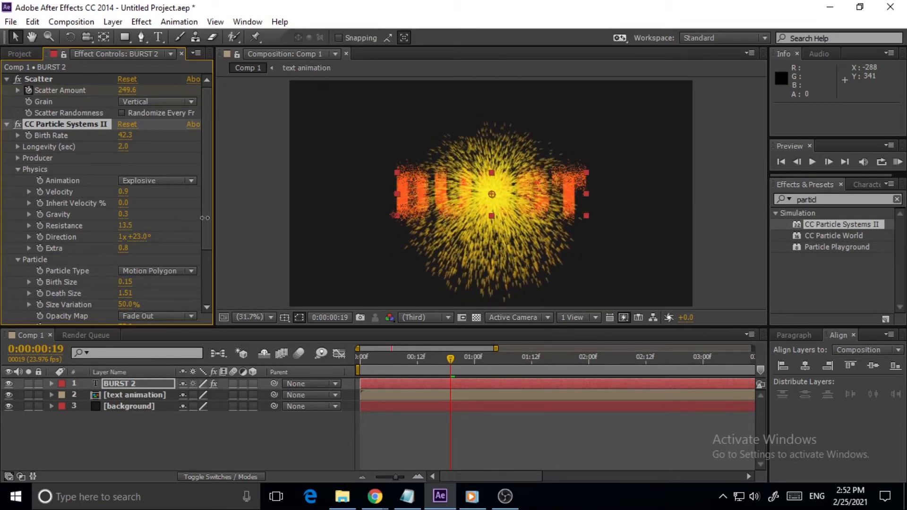
{"action": "left_click_drag", "start_coordinate": [192, 218], "coordinate": [2, 285]}
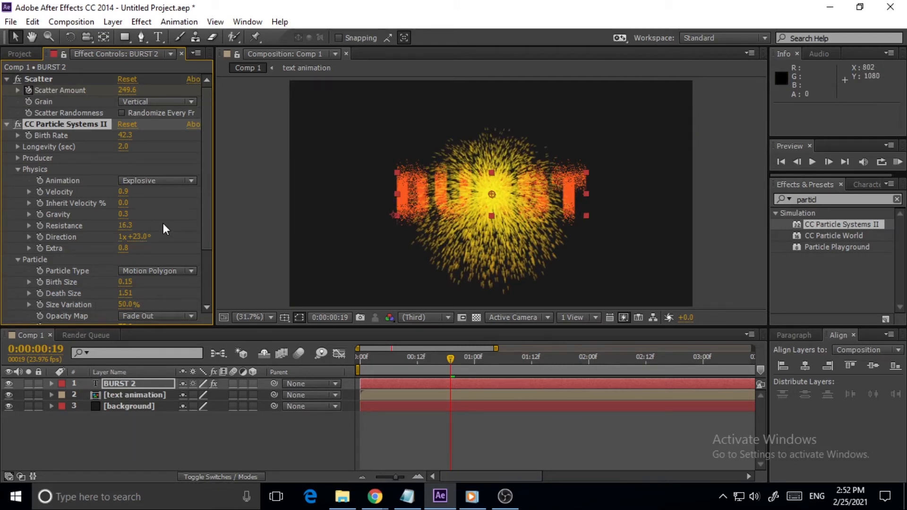
- Change the particle physics animation to Fractal Explosive and preview the burst up to 0:00:01:04
{"action": "left_click", "coordinate": [178, 181]}
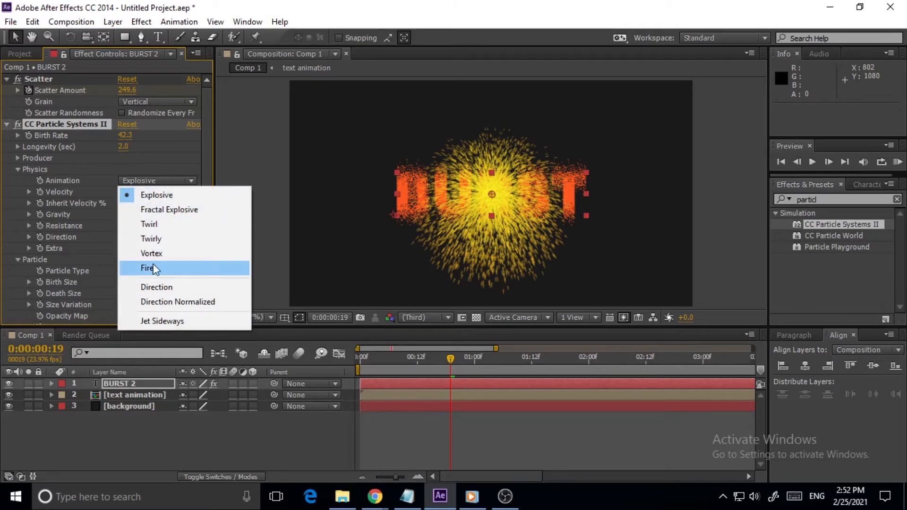
{"action": "left_click", "coordinate": [179, 211]}
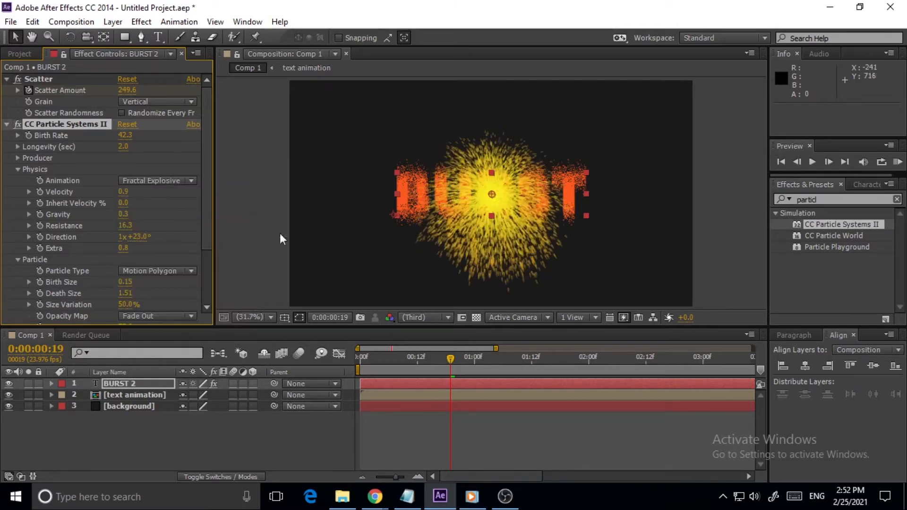
{"action": "left_click_drag", "start_coordinate": [443, 358], "coordinate": [493, 391]}
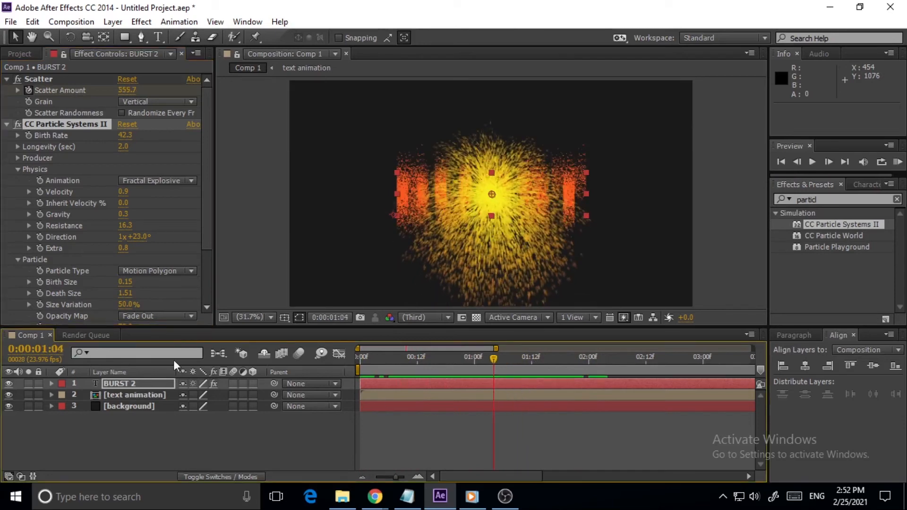
- Open the text animation composition and copy the BURST text's fill color code, FA5820
{"action": "scroll", "coordinate": [169, 229], "scroll_direction": "down", "scroll_amount": 3}
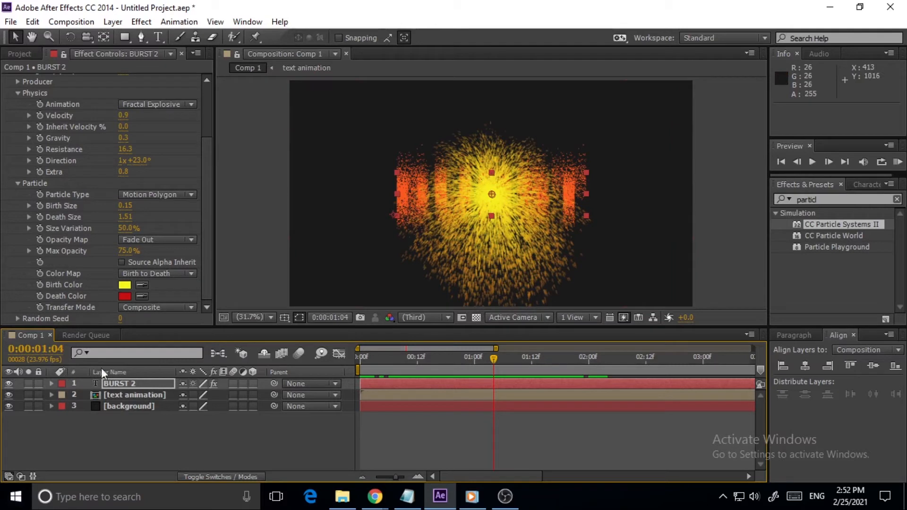
{"action": "double_click", "coordinate": [125, 395]}
{"action": "left_click", "coordinate": [125, 386]}
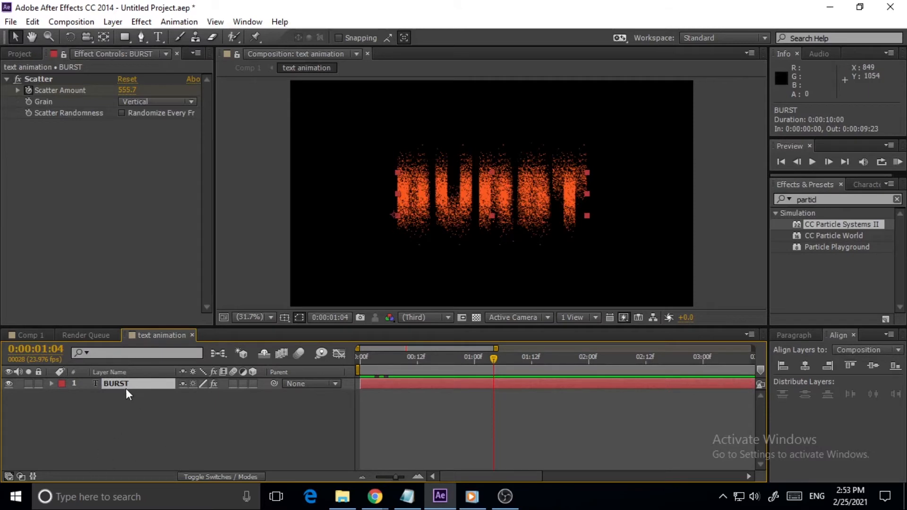
{"action": "double_click", "coordinate": [124, 384]}
{"action": "left_click", "coordinate": [883, 207]}
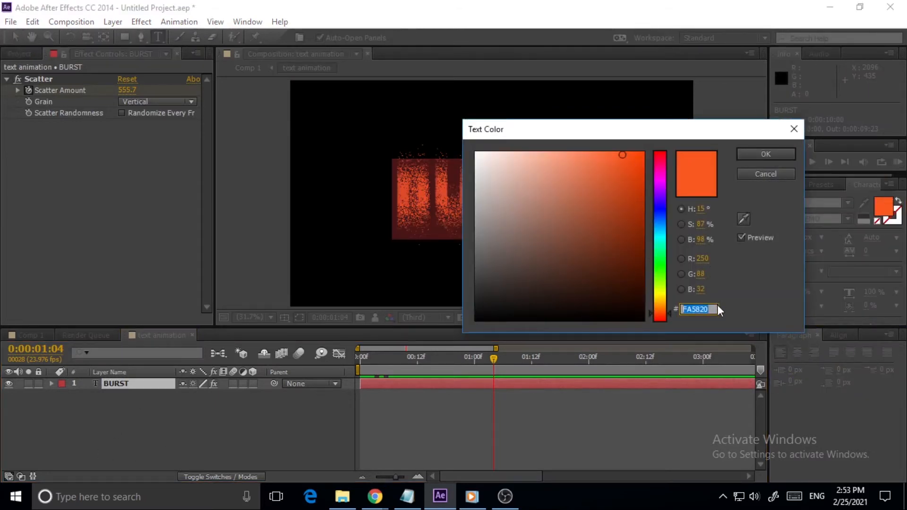
{"action": "right_click", "coordinate": [698, 311]}
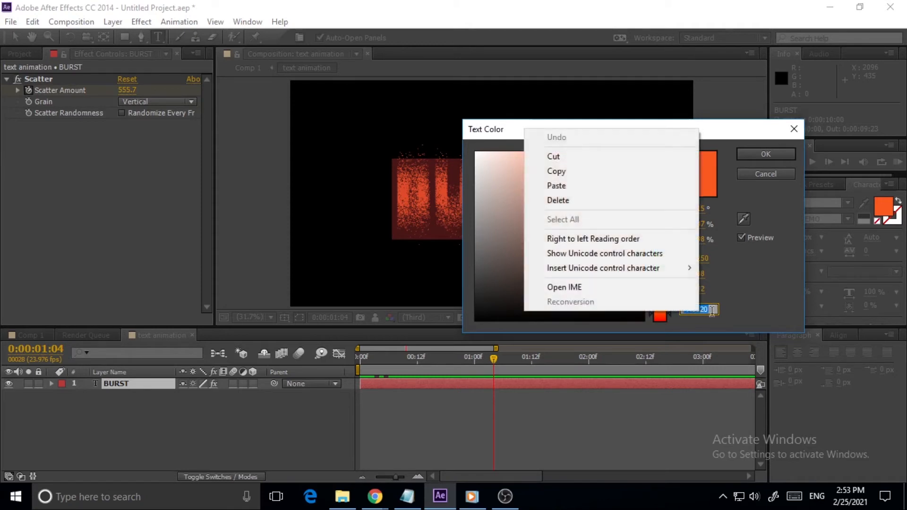
{"action": "left_click", "coordinate": [609, 172]}
{"action": "left_click", "coordinate": [786, 155]}
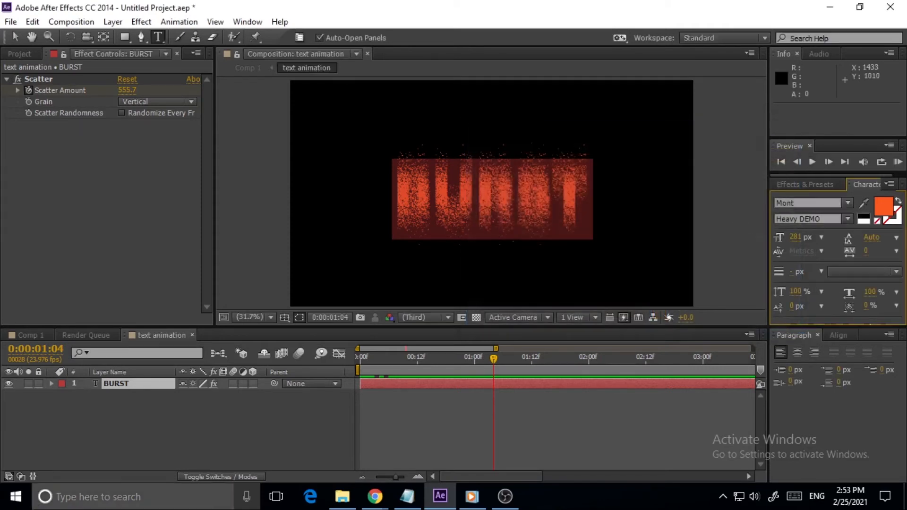
- Return to Comp 1 and set the BURST 2 layer's particle Birth Color to FA5820
{"action": "left_click", "coordinate": [29, 335]}
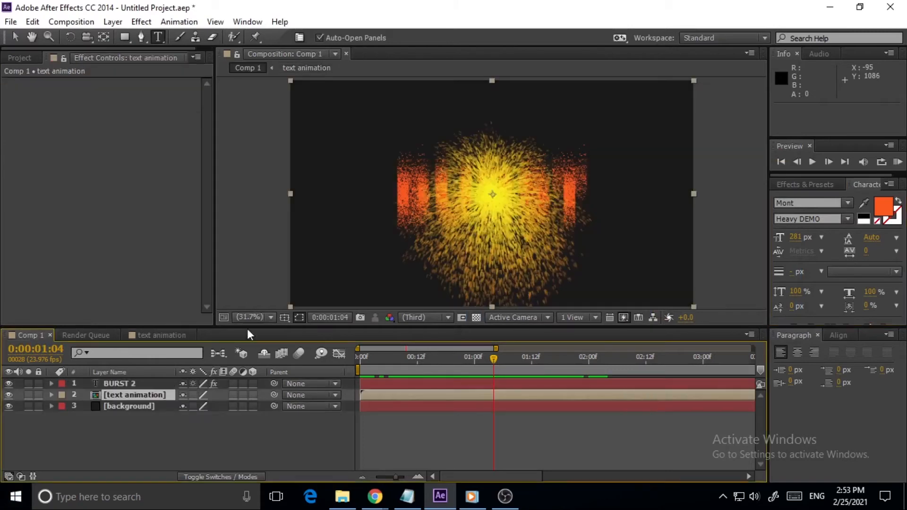
{"action": "left_click", "coordinate": [129, 381]}
{"action": "scroll", "coordinate": [148, 267], "scroll_direction": "down", "scroll_amount": 3}
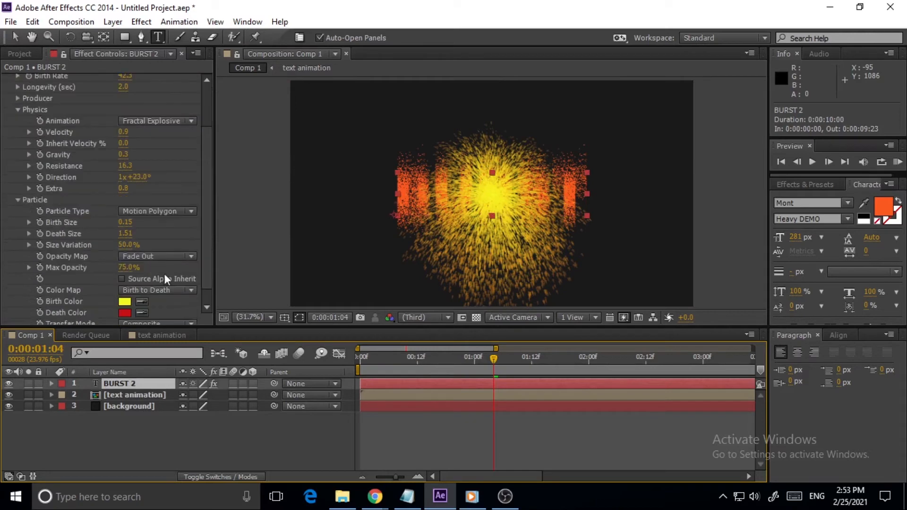
{"action": "left_click", "coordinate": [124, 302]}
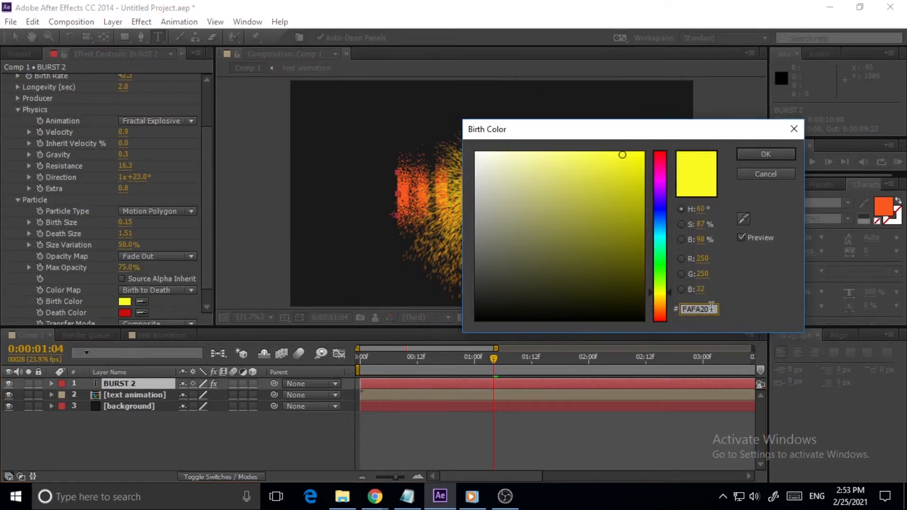
{"action": "type", "text": "FA5820"}
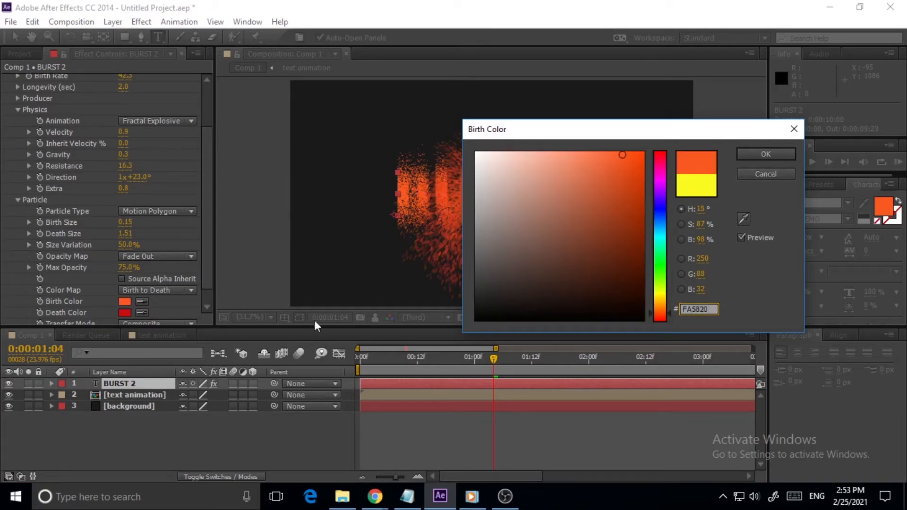
{"action": "left_click", "coordinate": [765, 154]}
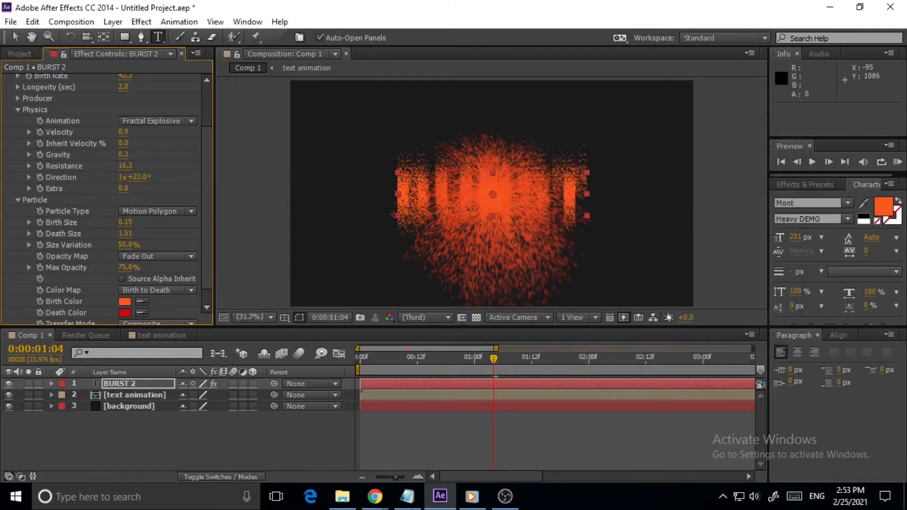
- Preview at 0:00:00:18 and set the particle Death Color to D43B06, a darker orange based on the copied FA5820
{"action": "left_click_drag", "start_coordinate": [494, 357], "coordinate": [445, 416]}
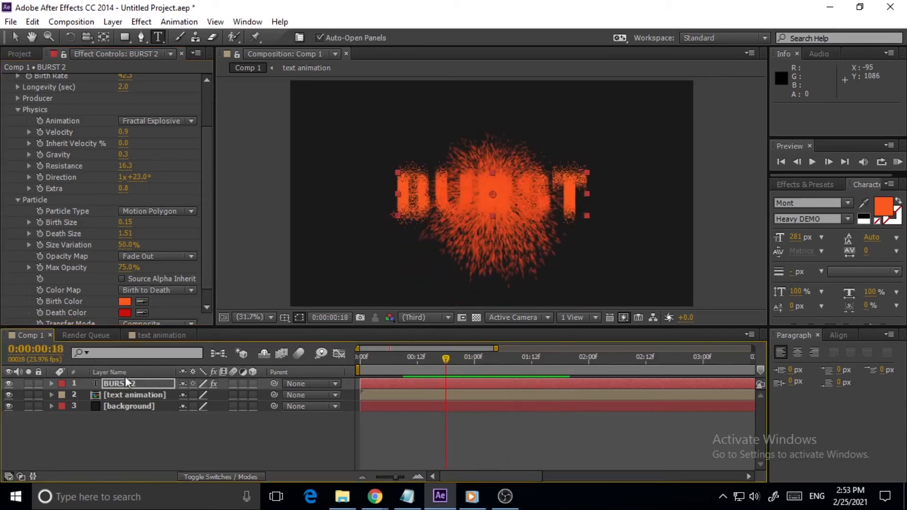
{"action": "left_click", "coordinate": [126, 312]}
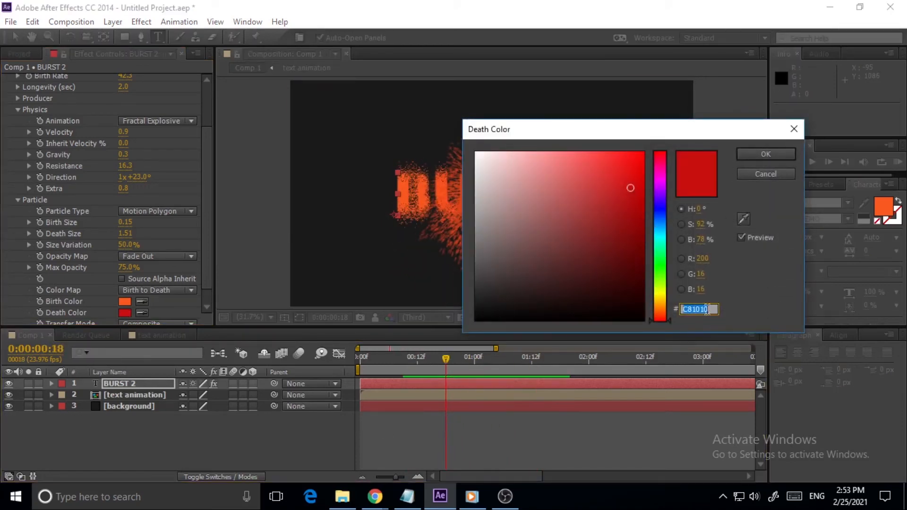
{"action": "key", "text": "ctrl+v"}
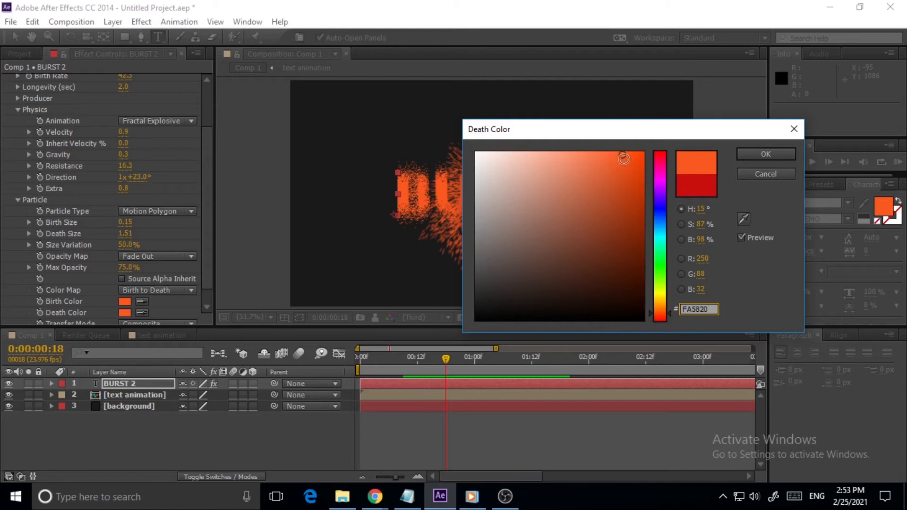
{"action": "left_click_drag", "start_coordinate": [623, 158], "coordinate": [640, 180]}
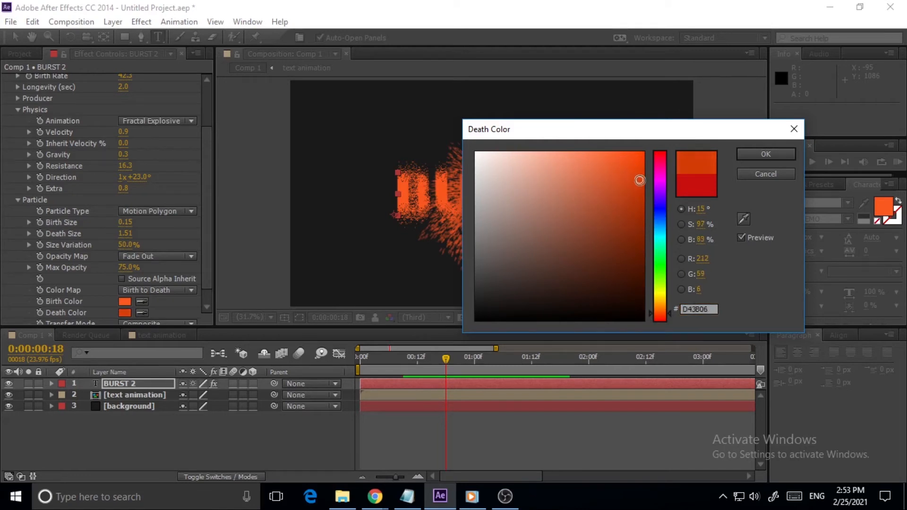
{"action": "left_click", "coordinate": [772, 152]}
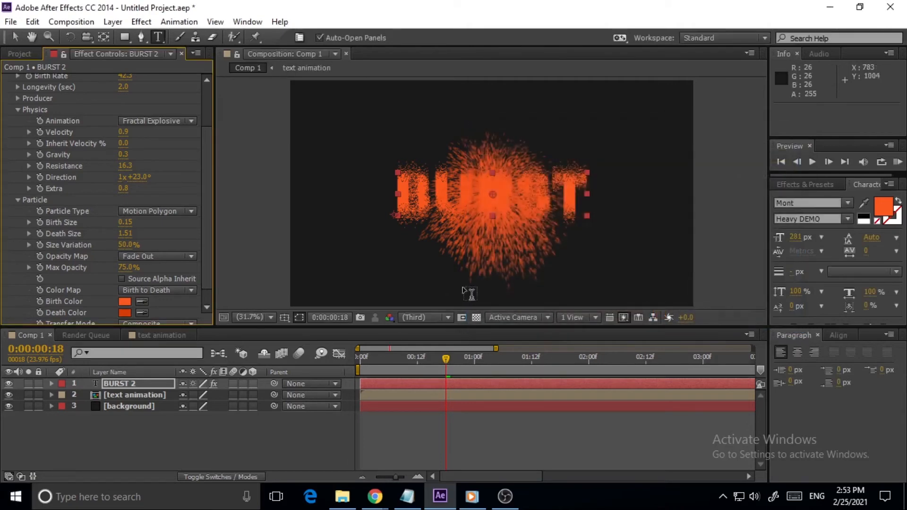
- Preview the burst at 0:00:01:02 and set the BURST 2 particle effect's Random Seed to 70
{"action": "left_click_drag", "start_coordinate": [449, 360], "coordinate": [483, 426]}
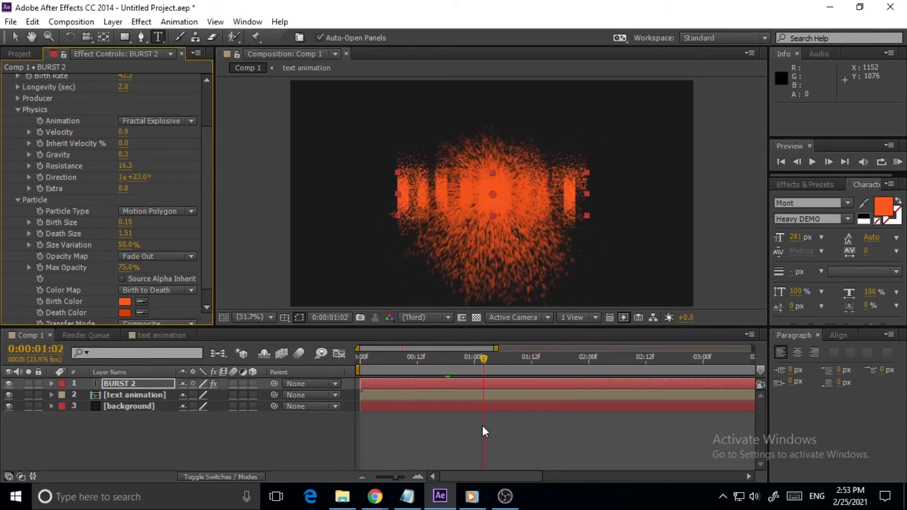
{"action": "scroll", "coordinate": [194, 271], "scroll_direction": "down", "scroll_amount": 1}
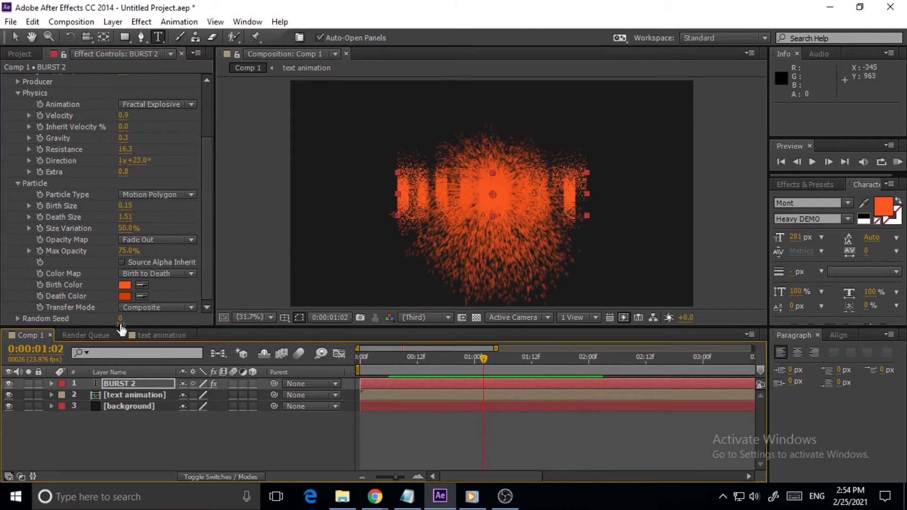
{"action": "left_click_drag", "start_coordinate": [121, 318], "coordinate": [133, 320]}
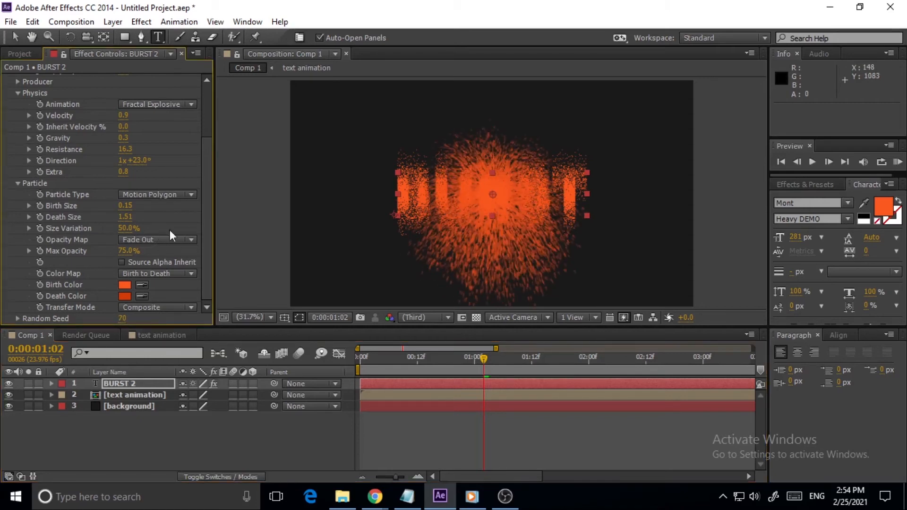
- Try the Cube, Textured QuadPolygon and Textured TriPolygon particle types, return to Motion Polygon and preview the burst up to 0:00:01:08
{"action": "left_click", "coordinate": [177, 195]}
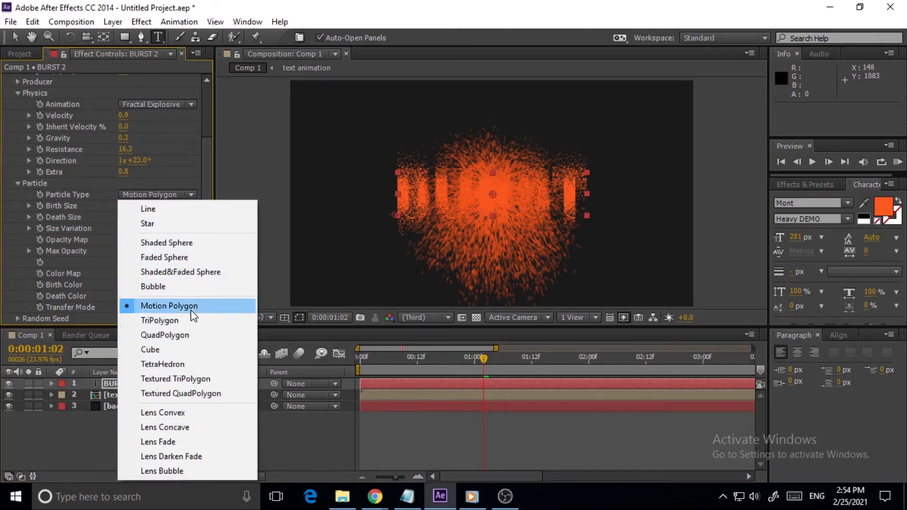
{"action": "left_click", "coordinate": [175, 351]}
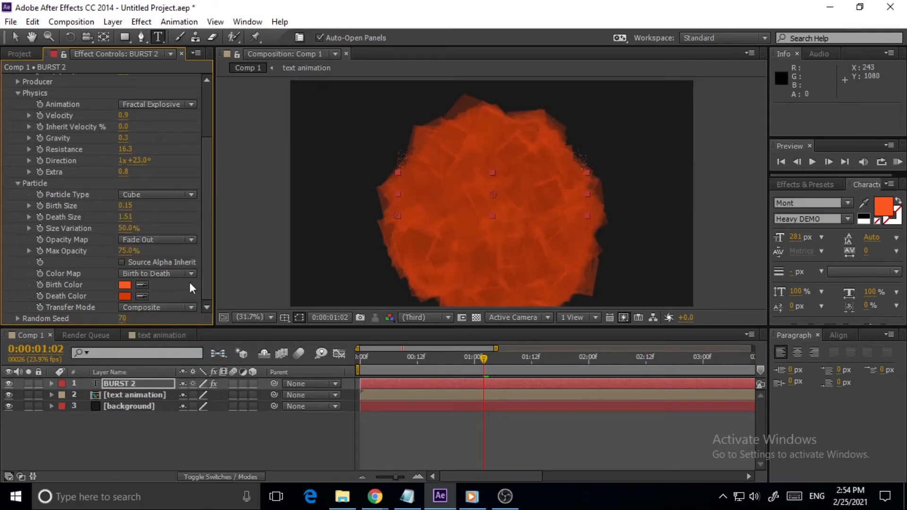
{"action": "left_click", "coordinate": [192, 196]}
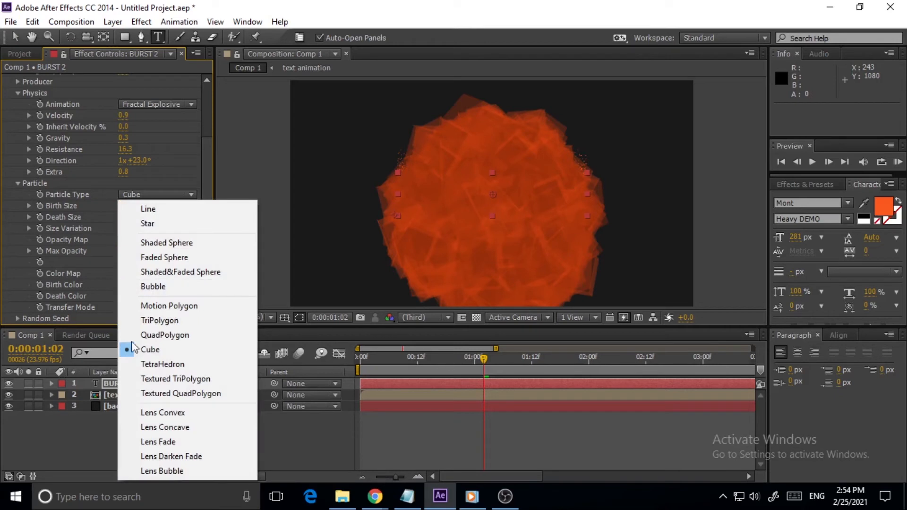
{"action": "left_click", "coordinate": [163, 393]}
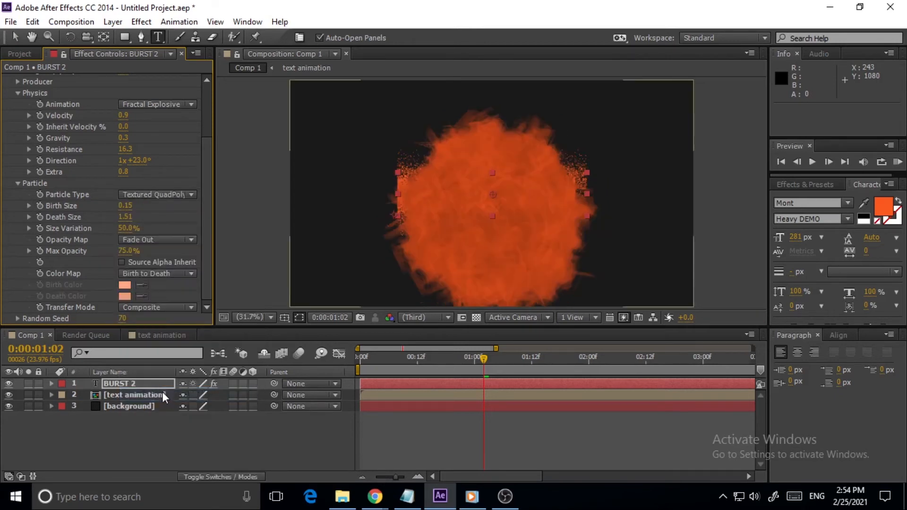
{"action": "left_click", "coordinate": [188, 194]}
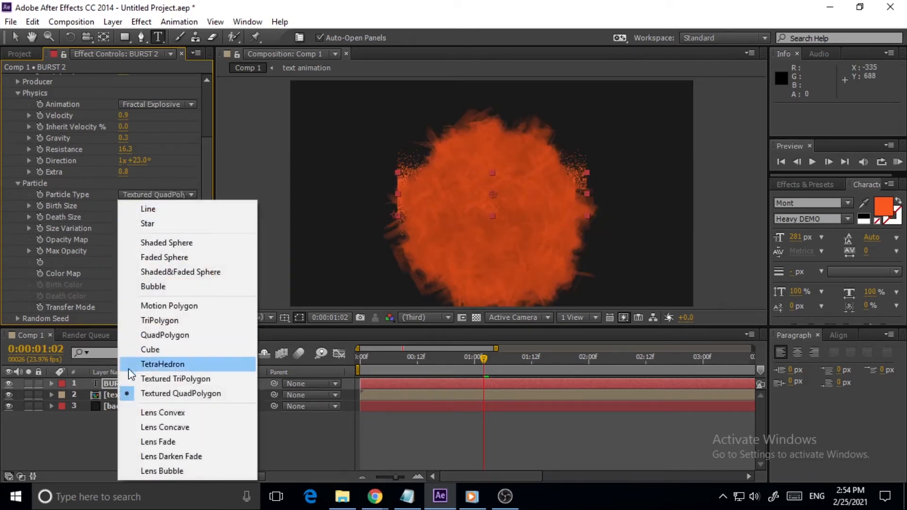
{"action": "left_click", "coordinate": [186, 377]}
{"action": "mouse_move", "coordinate": [444, 362]}
{"action": "left_mouse_down"}
{"action": "mouse_move", "coordinate": [408, 372]}
{"action": "mouse_move", "coordinate": [455, 364]}
{"action": "left_mouse_up"}
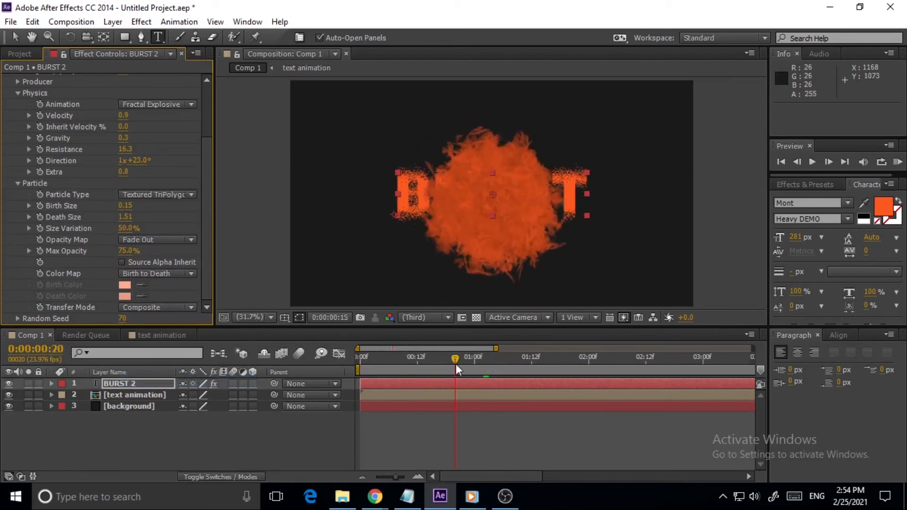
{"action": "left_click", "coordinate": [184, 194]}
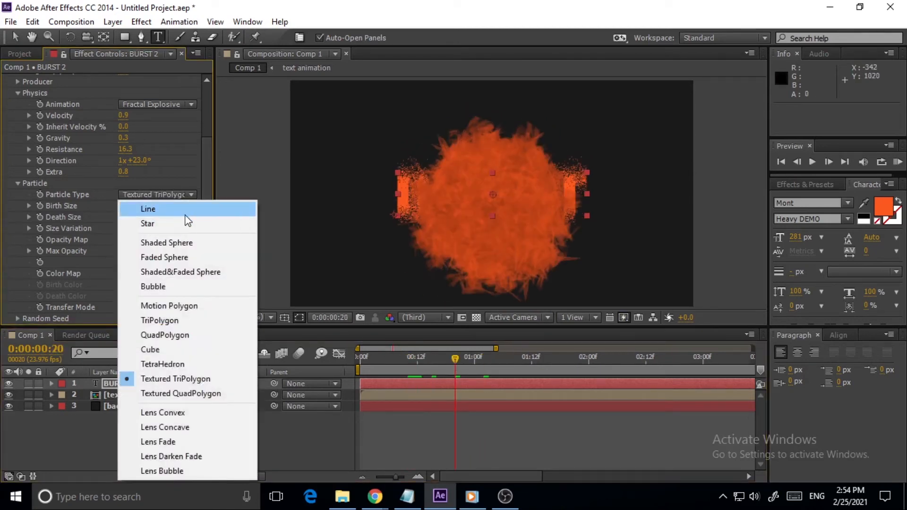
{"action": "left_click", "coordinate": [180, 310]}
{"action": "left_click_drag", "start_coordinate": [457, 355], "coordinate": [515, 361]}
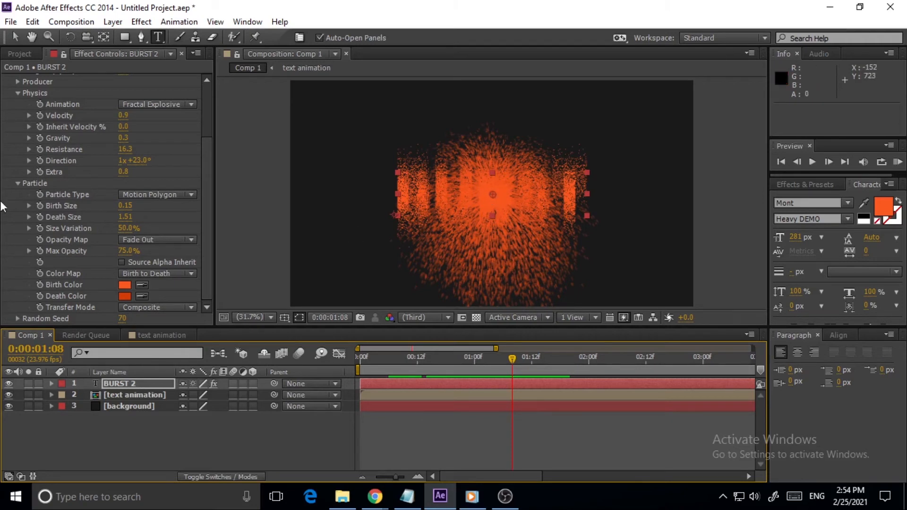
- Move the BURST 2 particle producer point up to about 956.8, 438.9 and preview the burst back to 0:00:00:03
{"action": "left_click", "coordinate": [15, 38]}
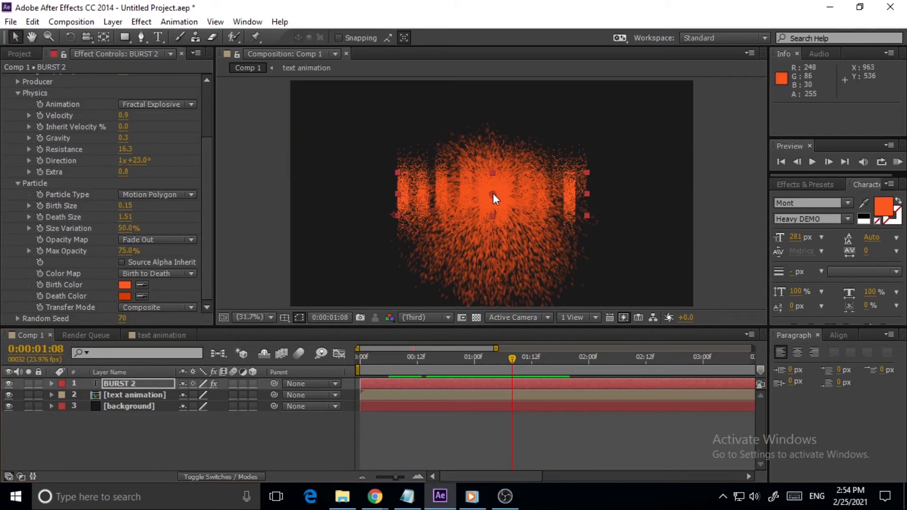
{"action": "left_click_drag", "start_coordinate": [492, 193], "coordinate": [492, 172]}
{"action": "left_click_drag", "start_coordinate": [510, 357], "coordinate": [371, 401]}
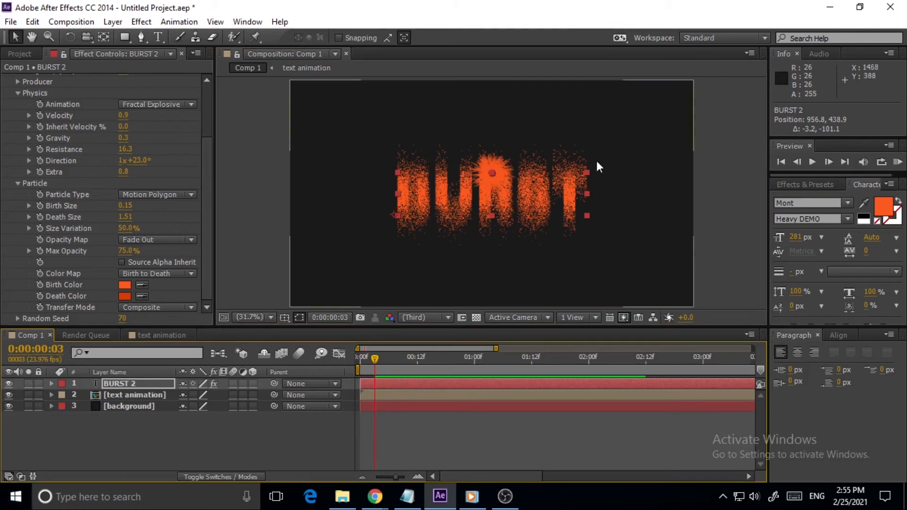
- Pre-compose the BURST 2 layer as Particle with all attributes moved into it, and preview the burst up to 0:00:00:19
{"action": "left_click", "coordinate": [123, 387]}
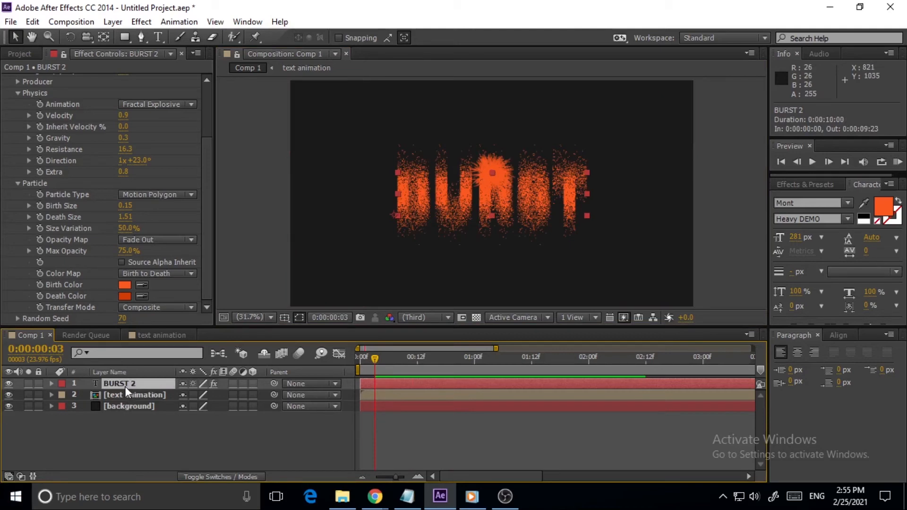
{"action": "right_click", "coordinate": [125, 384]}
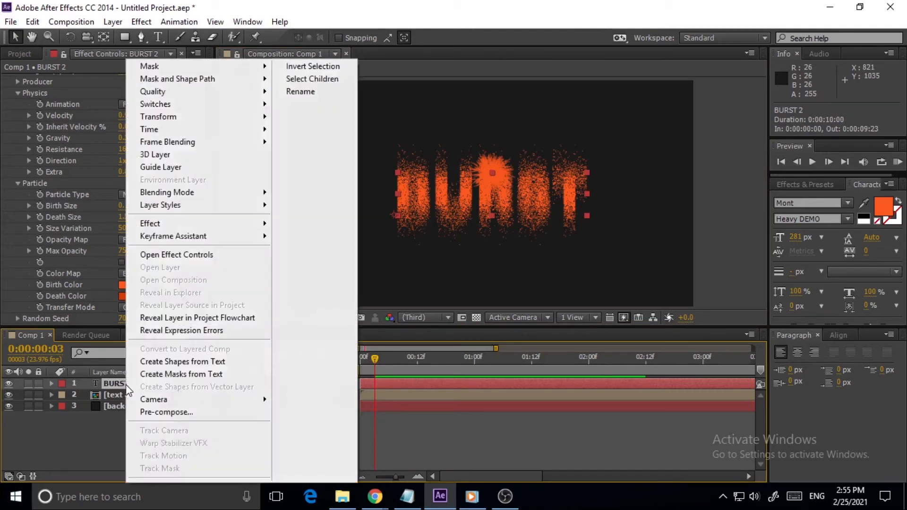
{"action": "left_click", "coordinate": [163, 413]}
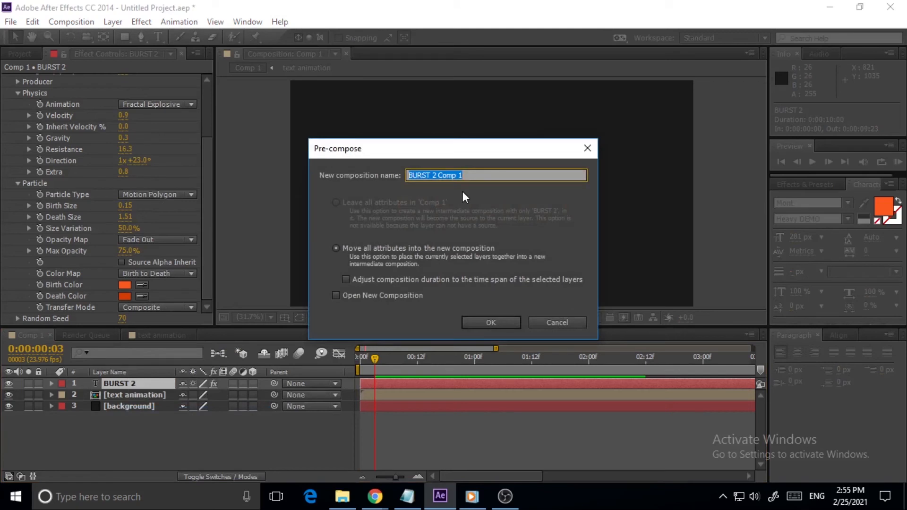
{"action": "type", "text": "Particle"}
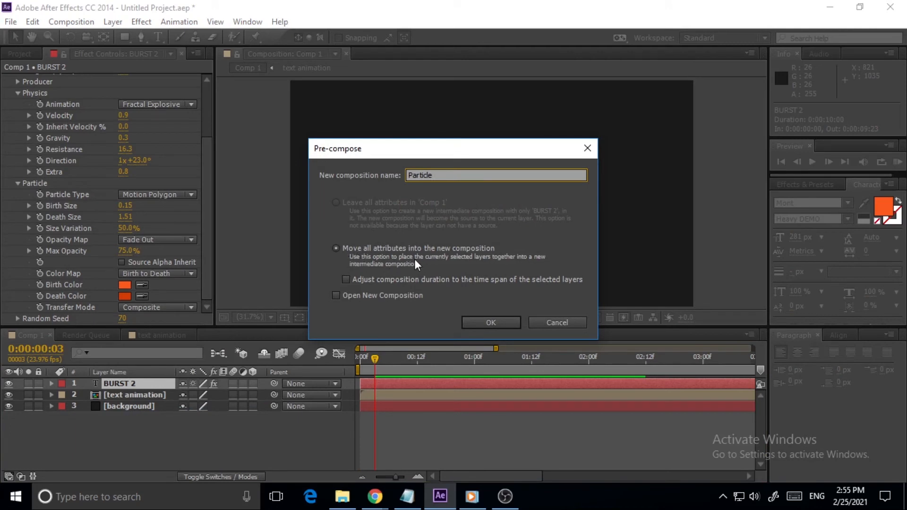
{"action": "left_click", "coordinate": [492, 323]}
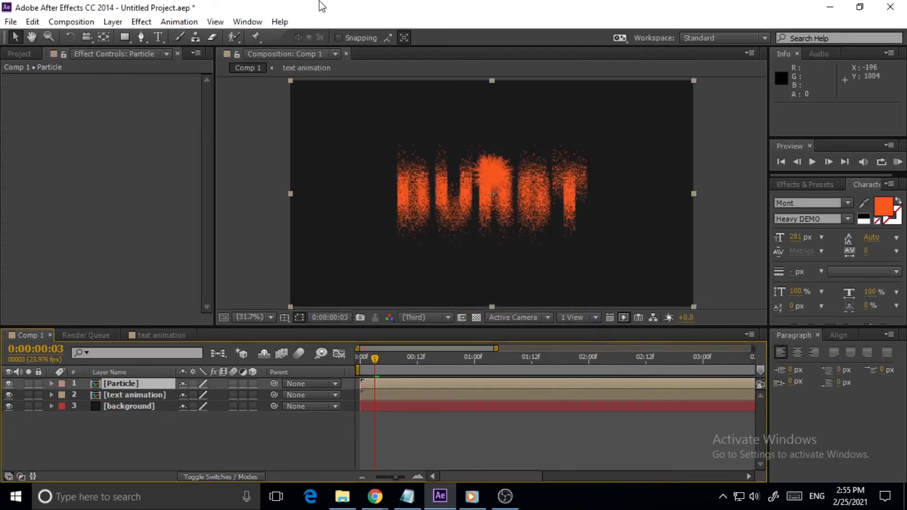
{"action": "left_click", "coordinate": [119, 396]}
{"action": "left_click", "coordinate": [123, 385]}
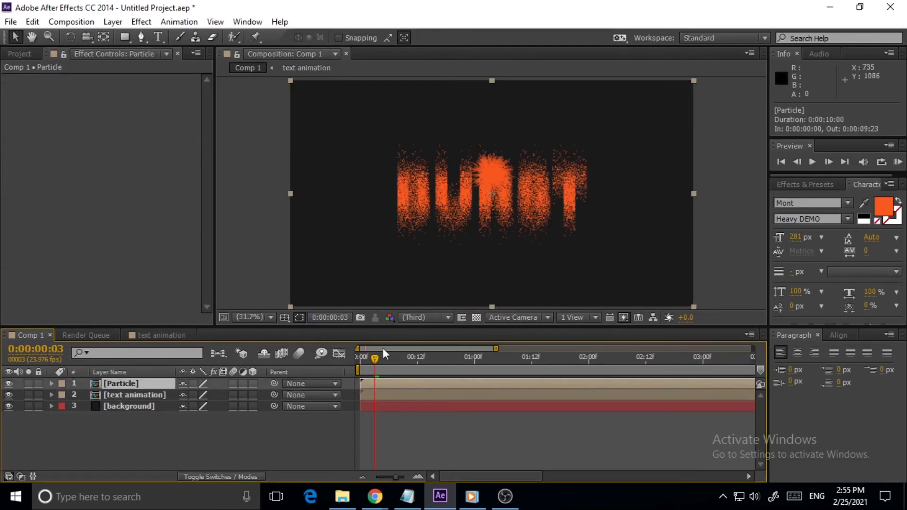
{"action": "left_click_drag", "start_coordinate": [376, 355], "coordinate": [451, 364]}
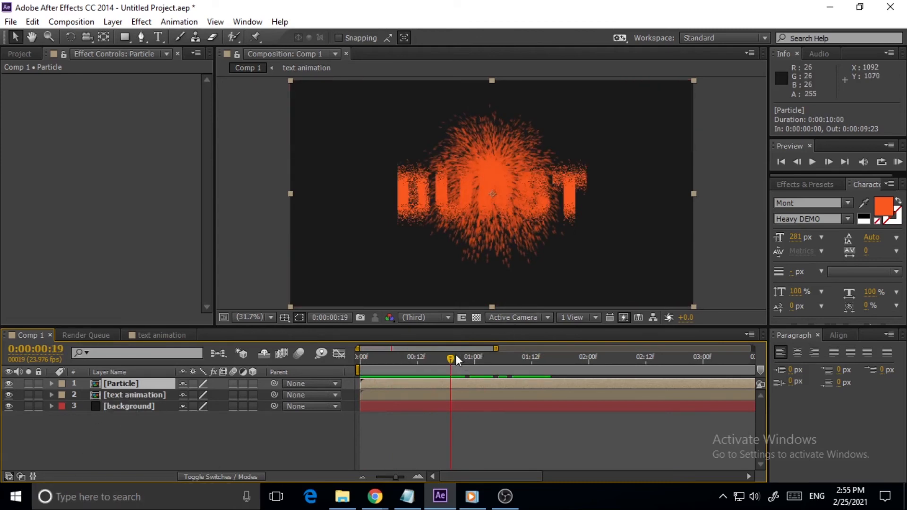
{"action": "left_click_drag", "start_coordinate": [452, 357], "coordinate": [436, 373]}
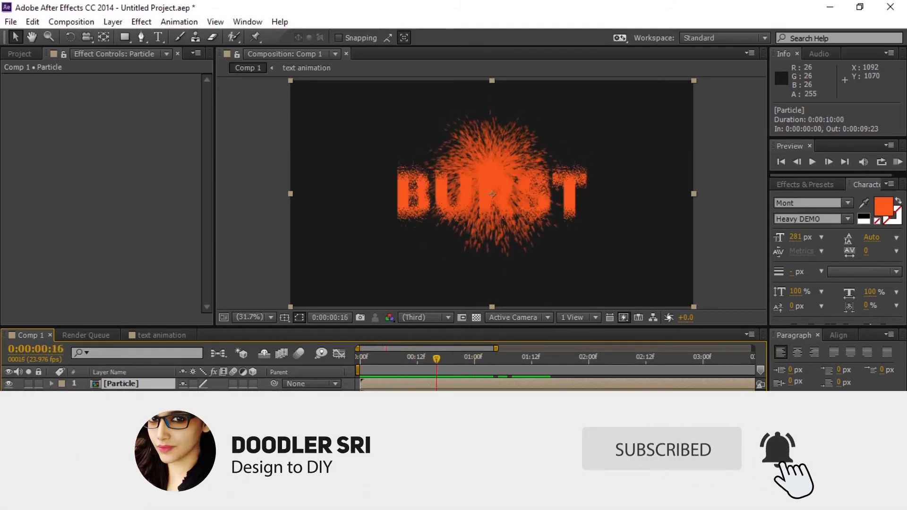
- Set the text animation layer's Scale to 0% at 0:00:00:01 and add a Scale keyframe there
{"action": "left_click", "coordinate": [135, 396]}
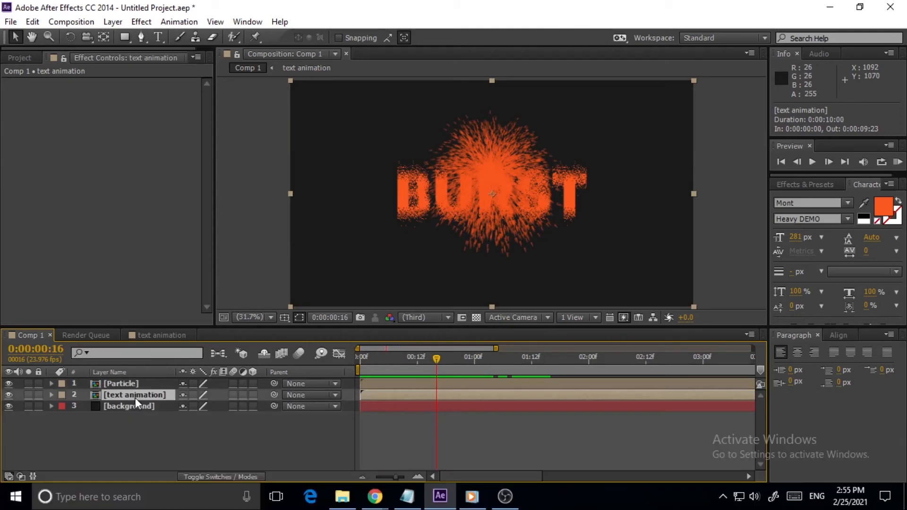
{"action": "left_click", "coordinate": [51, 395]}
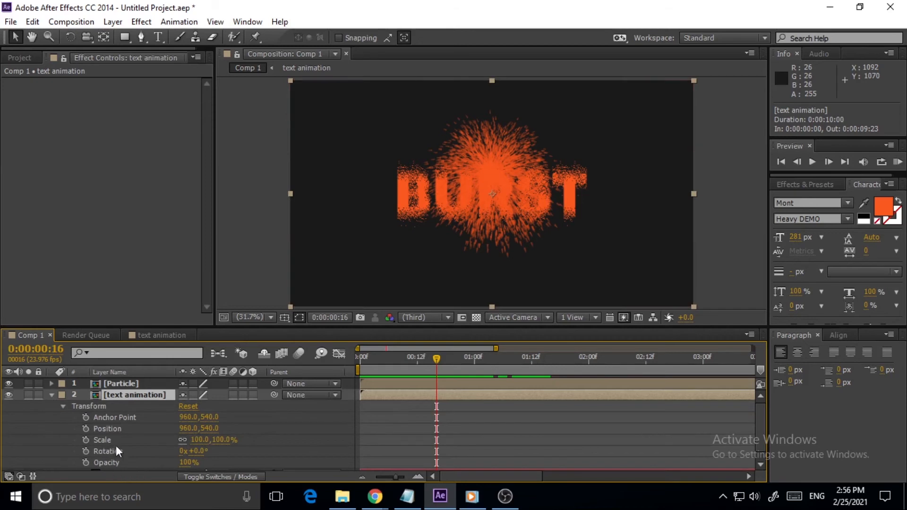
{"action": "left_click_drag", "start_coordinate": [437, 358], "coordinate": [365, 370]}
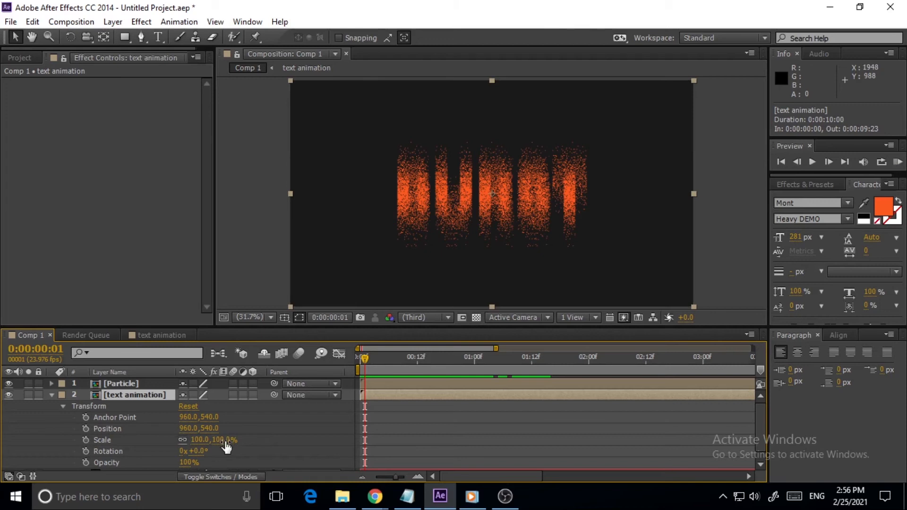
{"action": "left_click_drag", "start_coordinate": [226, 445], "coordinate": [165, 451]}
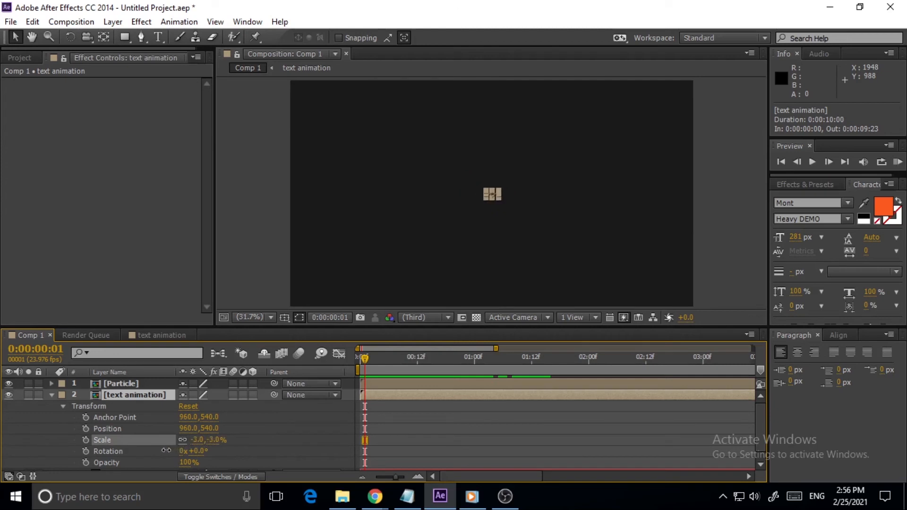
{"action": "left_click", "coordinate": [197, 440]}
{"action": "type", "text": "0"}
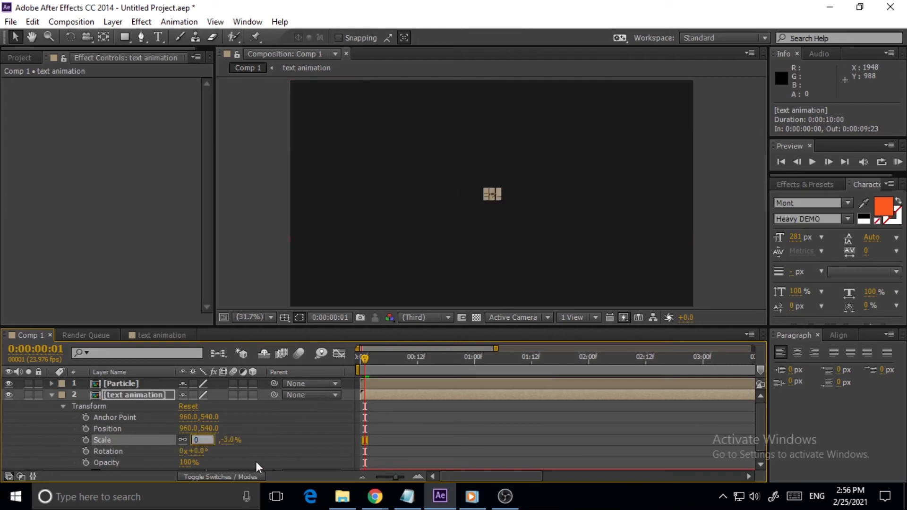
{"action": "left_click", "coordinate": [262, 449]}
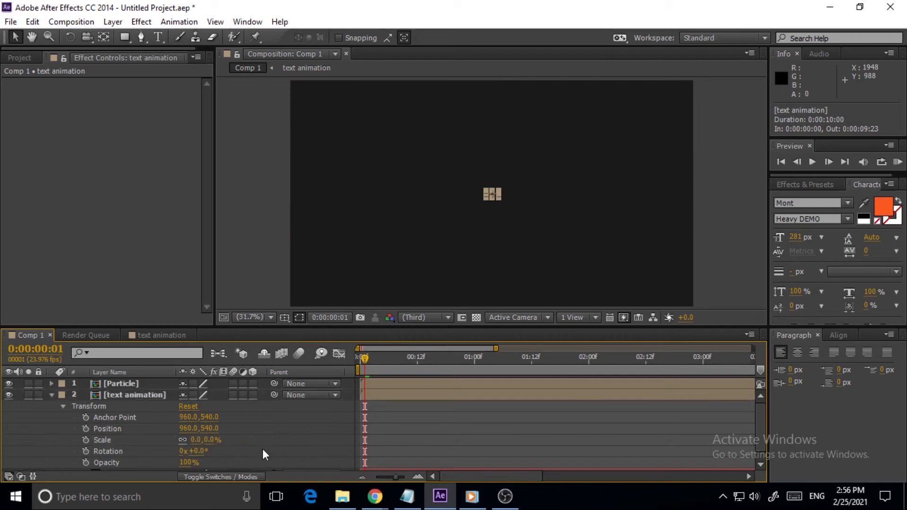
{"action": "left_click", "coordinate": [86, 439]}
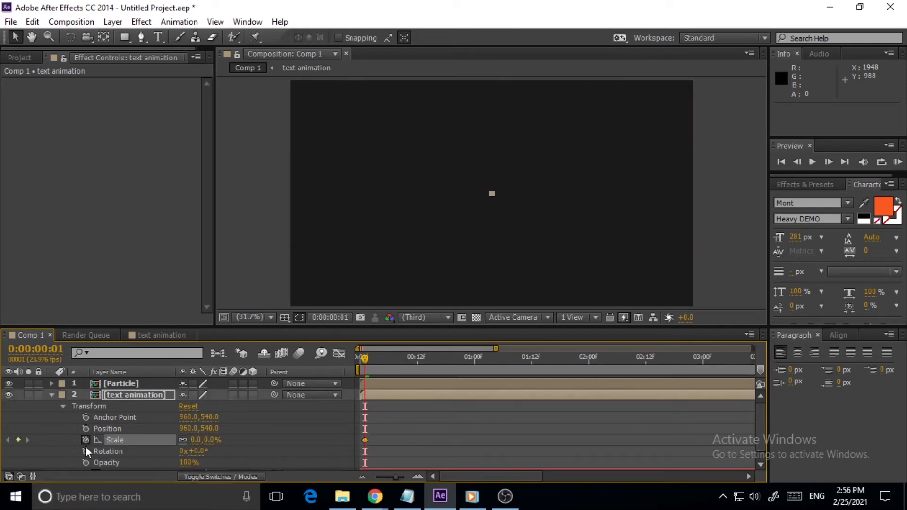
- Keyframe the text animation layer's Scale at 59% at 0:00:00:12 and preview the growth
{"action": "left_click_drag", "start_coordinate": [366, 356], "coordinate": [417, 362]}
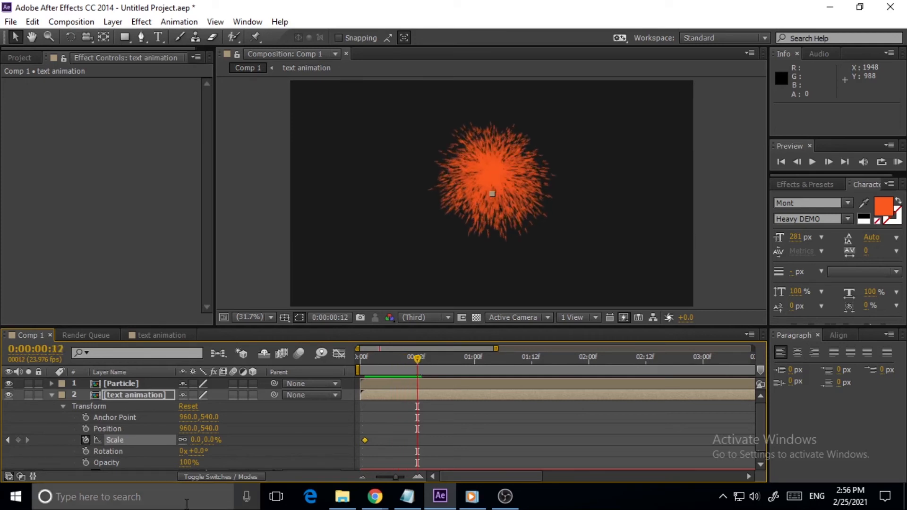
{"action": "left_click_drag", "start_coordinate": [201, 441], "coordinate": [262, 425]}
{"action": "left_click", "coordinate": [199, 440]}
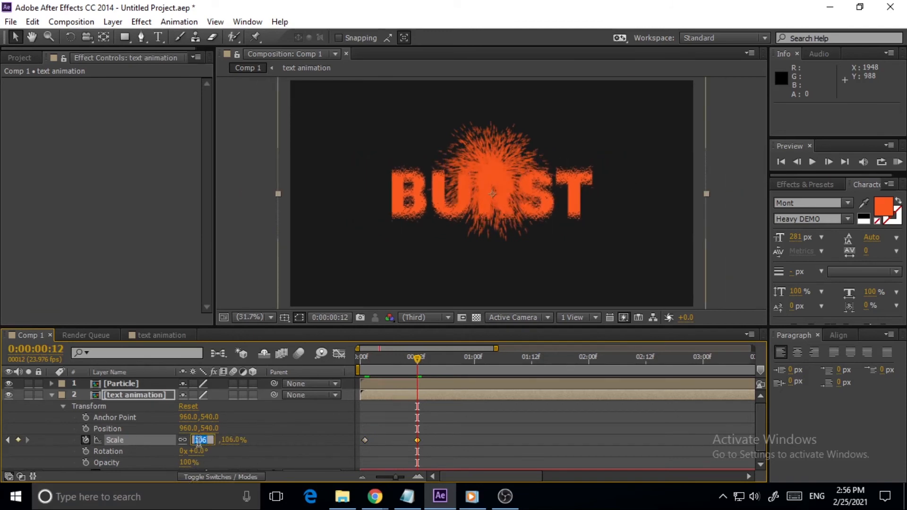
{"action": "type", "text": "59"}
{"action": "left_click", "coordinate": [290, 426]}
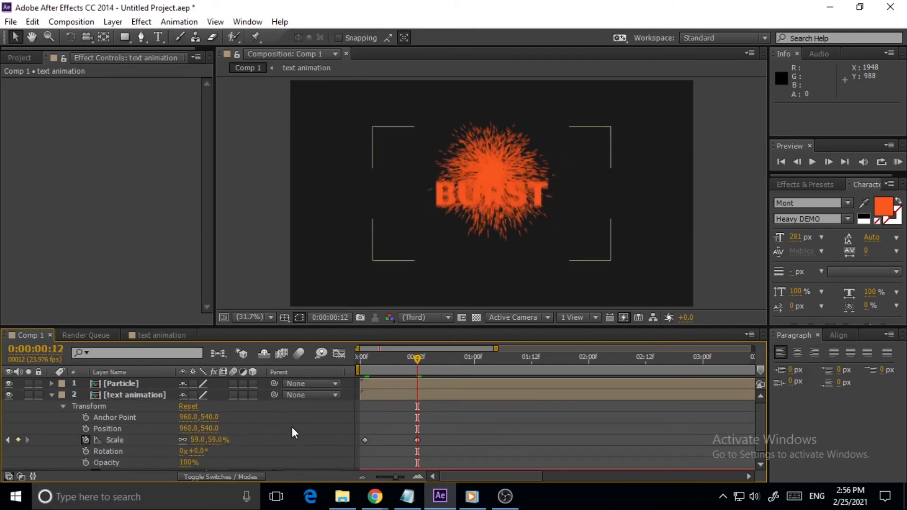
{"action": "mouse_move", "coordinate": [413, 360]}
{"action": "left_mouse_down"}
{"action": "mouse_move", "coordinate": [373, 373]}
{"action": "mouse_move", "coordinate": [432, 361]}
{"action": "mouse_move", "coordinate": [359, 380]}
{"action": "mouse_move", "coordinate": [422, 371]}
{"action": "left_mouse_up"}
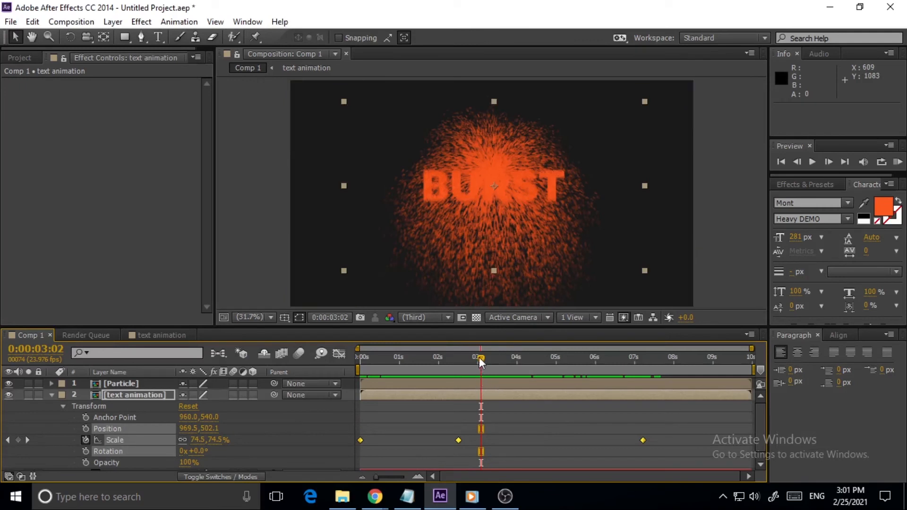
- Apply Easy Ease to all of the text animation layer's Scale keyframes, preview at 0:00:02:20, and collapse the layer's properties
{"action": "left_click", "coordinate": [389, 432]}
{"action": "left_click_drag", "start_coordinate": [352, 431], "coordinate": [667, 452]}
{"action": "key", "text": "F9"}
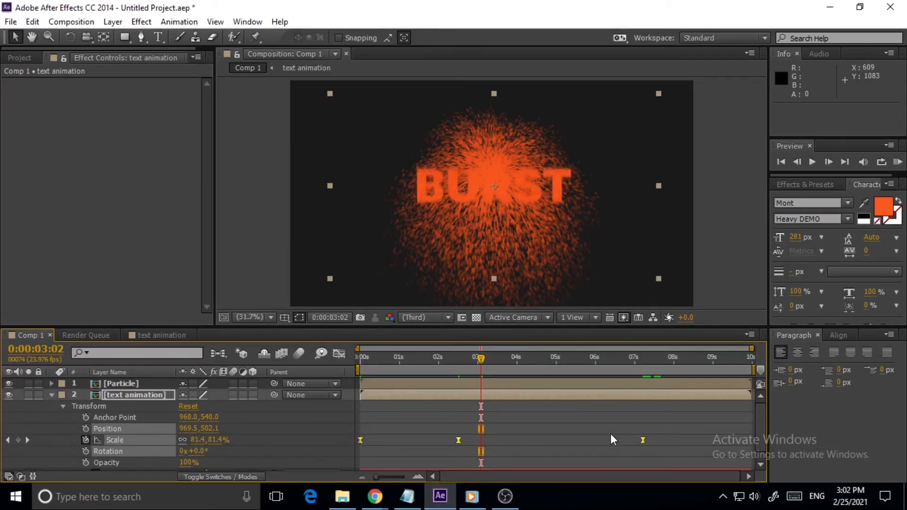
{"action": "mouse_move", "coordinate": [479, 359]}
{"action": "left_mouse_down"}
{"action": "mouse_move", "coordinate": [370, 387]}
{"action": "mouse_move", "coordinate": [474, 370]}
{"action": "left_mouse_up"}
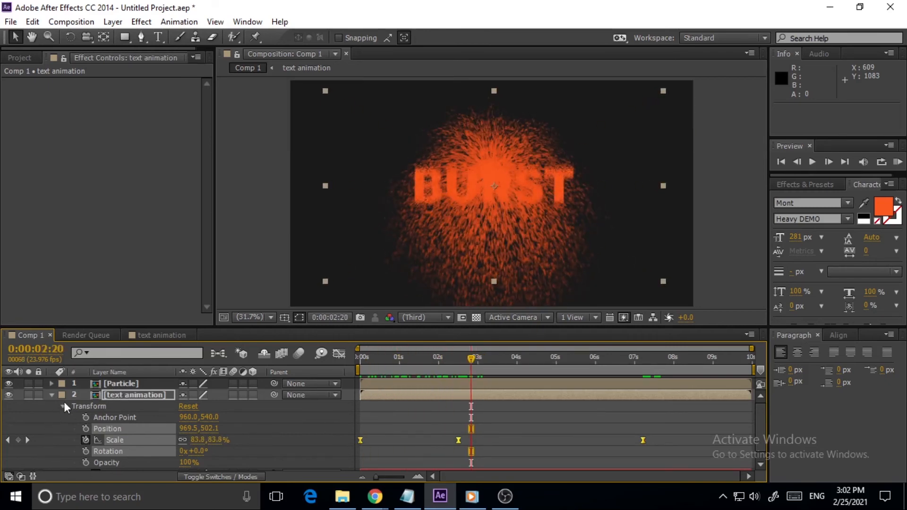
{"action": "left_click", "coordinate": [51, 395]}
{"action": "left_click", "coordinate": [111, 382]}
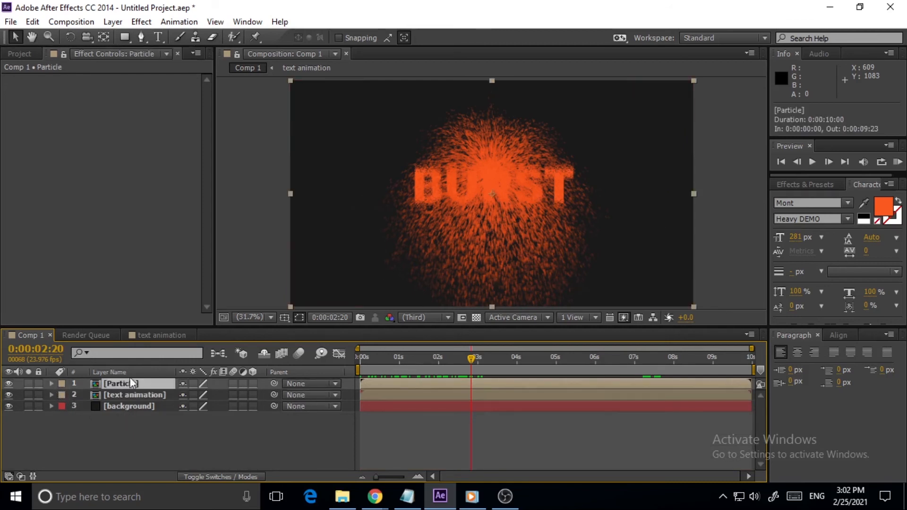
- Set the Particle layer's Scale to 0% at 0:00:00:00 and add a Scale keyframe there
{"action": "left_click", "coordinate": [53, 384]}
{"action": "left_click", "coordinate": [62, 394]}
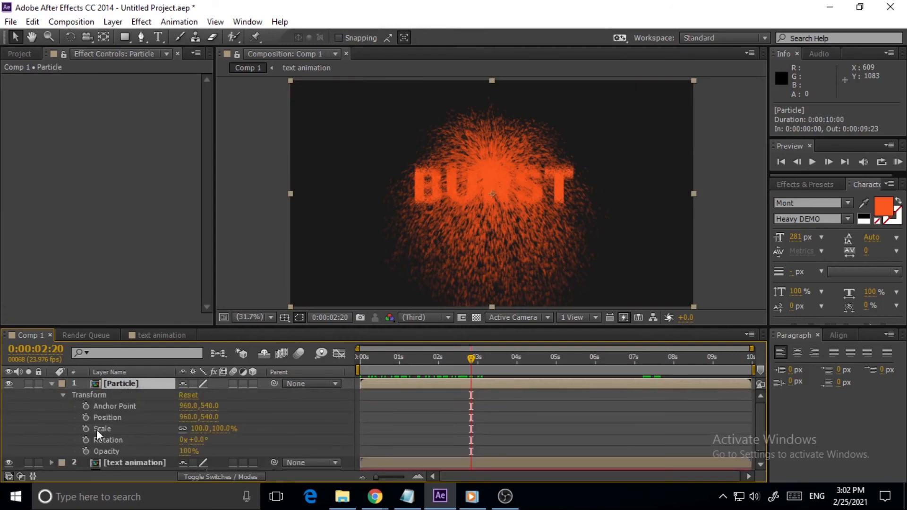
{"action": "left_click_drag", "start_coordinate": [470, 356], "coordinate": [356, 387]}
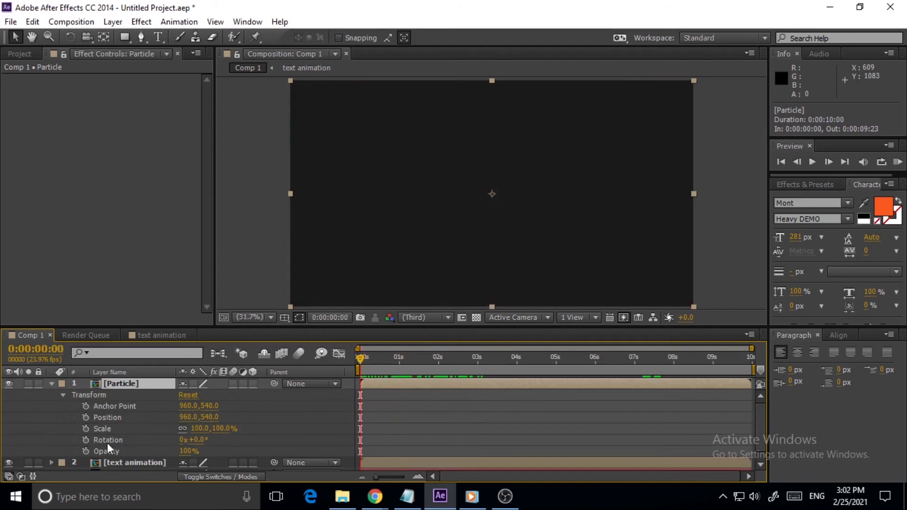
{"action": "left_click", "coordinate": [200, 429]}
{"action": "type", "text": "0"}
{"action": "left_click", "coordinate": [85, 429]}
- Keyframe the Particle layer's Scale at 100% at 0:00:00:13
{"action": "left_click_drag", "start_coordinate": [361, 357], "coordinate": [384, 358]}
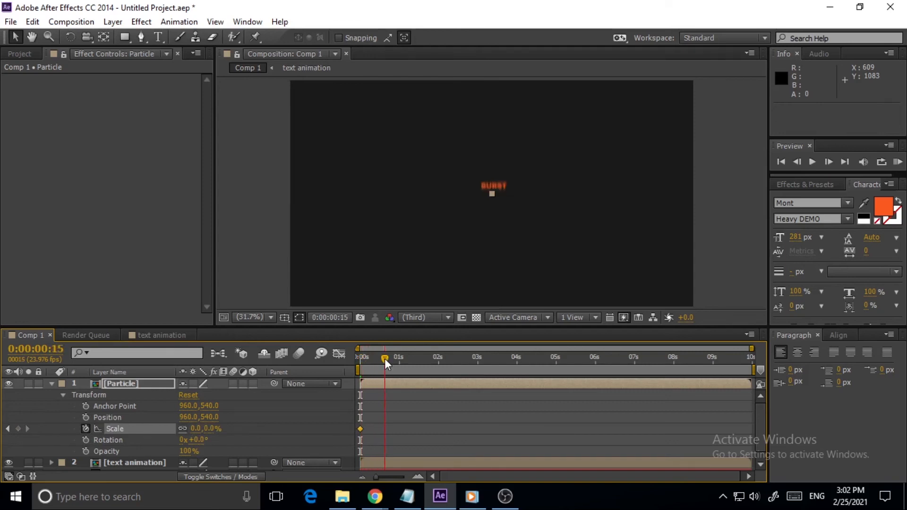
{"action": "double_click", "coordinate": [382, 429]}
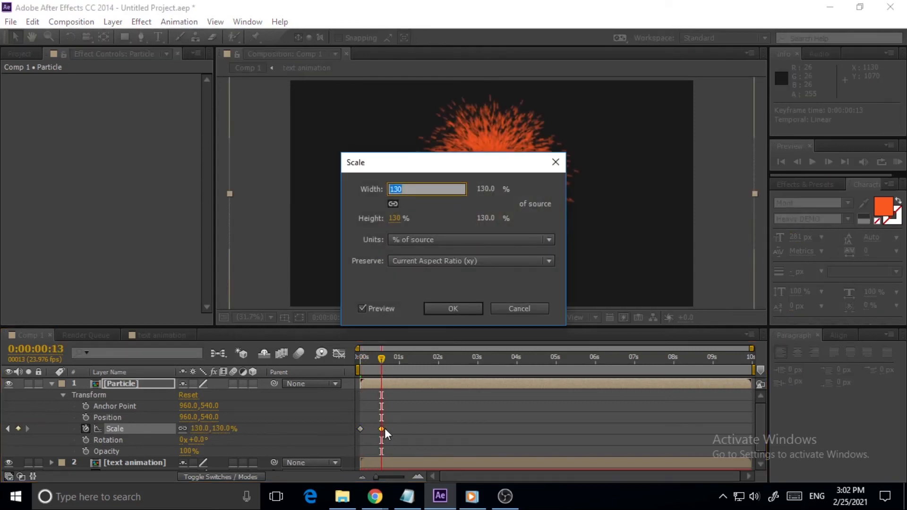
{"action": "type", "text": "100"}
{"action": "left_click", "coordinate": [468, 310]}
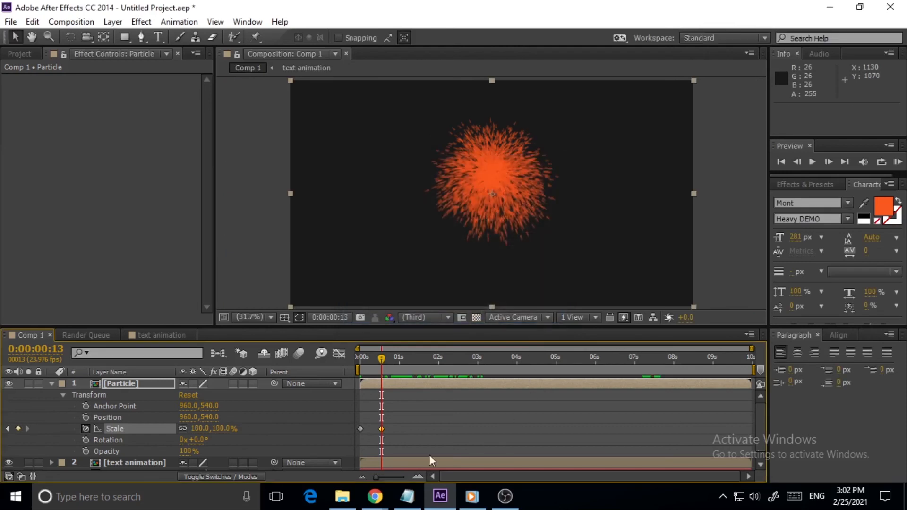
- Keyframe the Particle layer's Scale at 0% at 0:00:05:14 and scrub back to check the shrinking
{"action": "left_click_drag", "start_coordinate": [385, 355], "coordinate": [524, 358]}
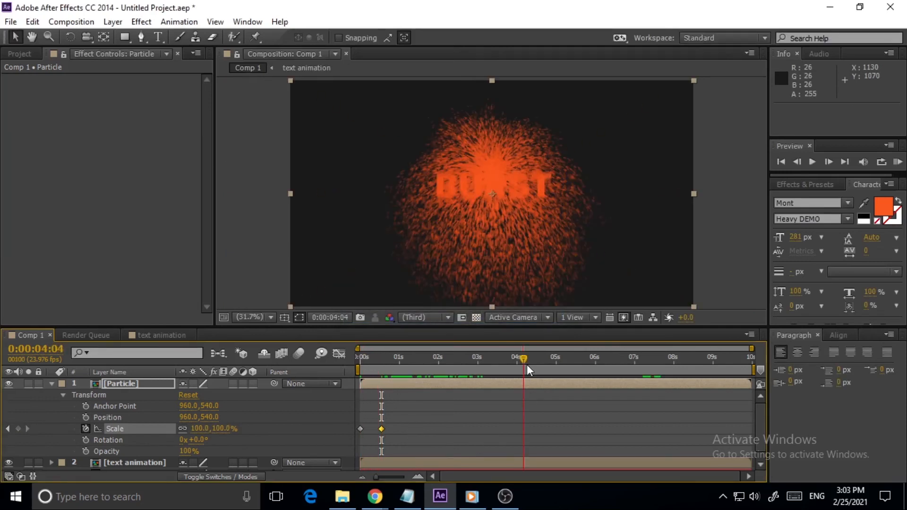
{"action": "left_click_drag", "start_coordinate": [525, 355], "coordinate": [579, 355]}
{"action": "left_click", "coordinate": [224, 434]}
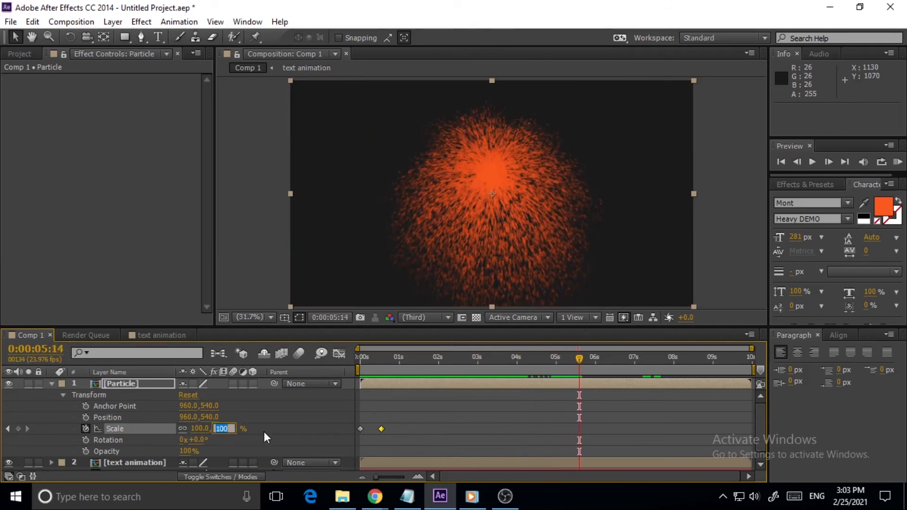
{"action": "type", "text": "0"}
{"action": "key", "text": "Return"}
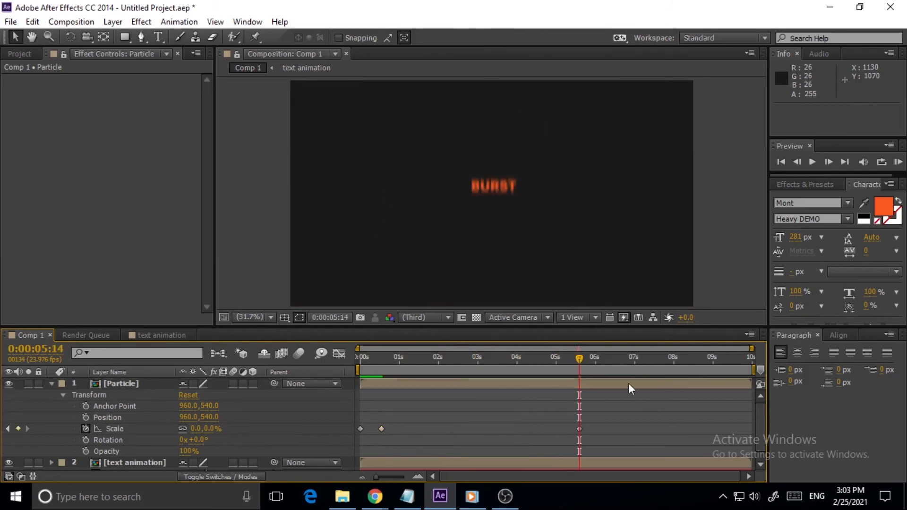
{"action": "left_click_drag", "start_coordinate": [583, 361], "coordinate": [522, 375]}
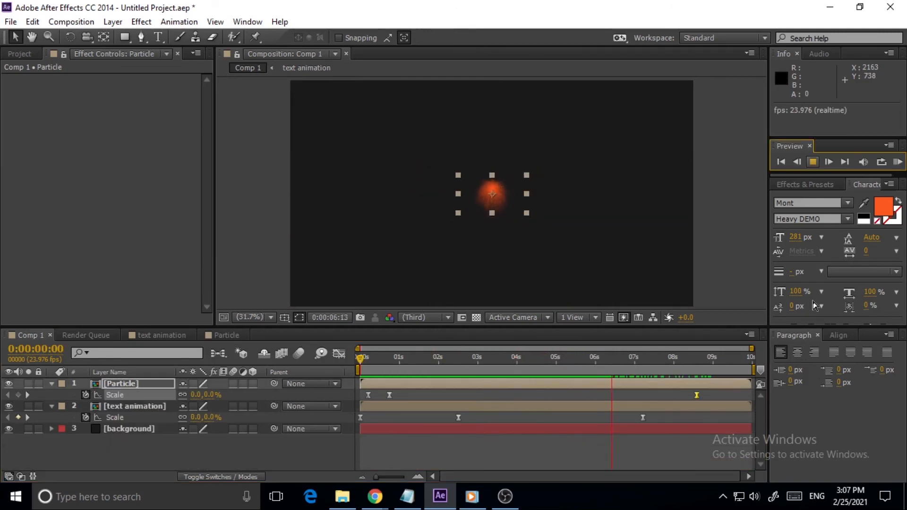
- Move the Particle layer's last Scale keyframe to 0:00:07:22 and preview the animation from the start
{"action": "key", "text": "space"}
{"action": "left_click_drag", "start_coordinate": [696, 396], "coordinate": [671, 391]}
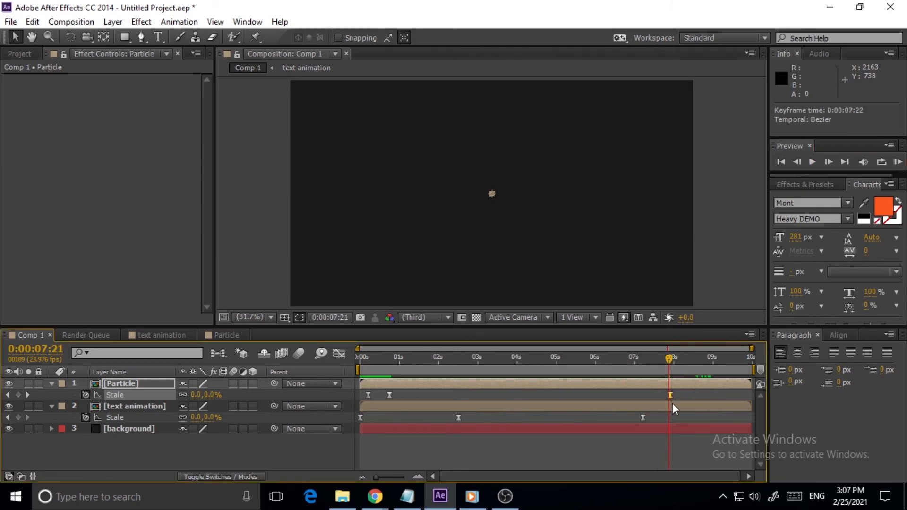
{"action": "left_click_drag", "start_coordinate": [669, 357], "coordinate": [657, 359]}
{"action": "left_click_drag", "start_coordinate": [659, 359], "coordinate": [356, 393]}
{"action": "left_click", "coordinate": [812, 162]}
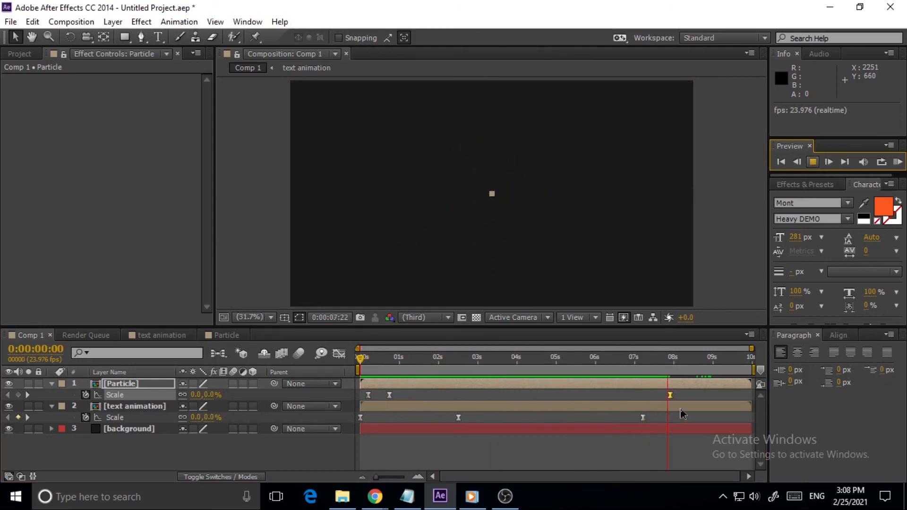
{"action": "key", "text": "space"}
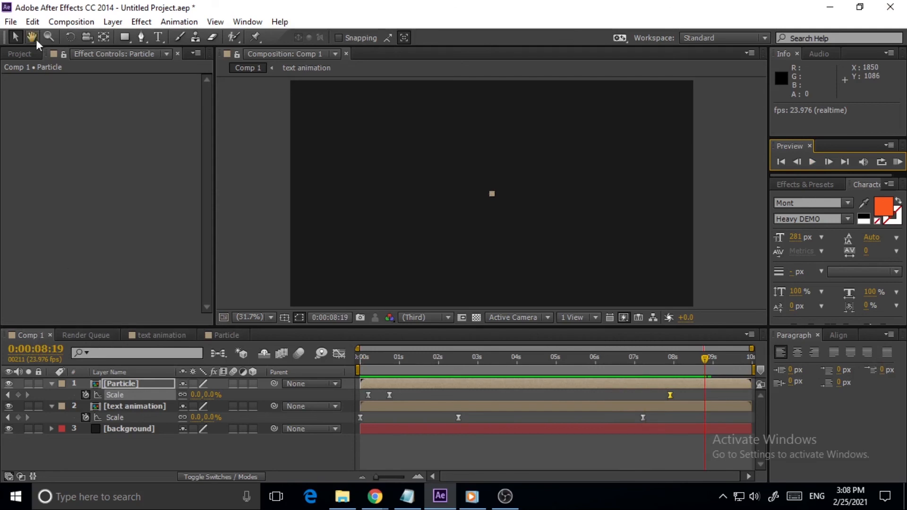
- Add Comp 1 to the Render Queue for export
{"action": "left_click", "coordinate": [61, 24]}
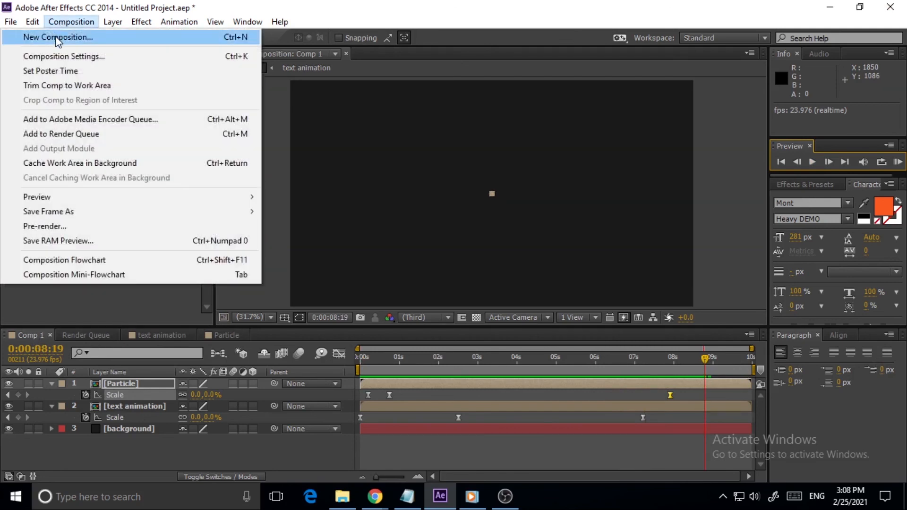
{"action": "mouse_move", "coordinate": [11, 24]}
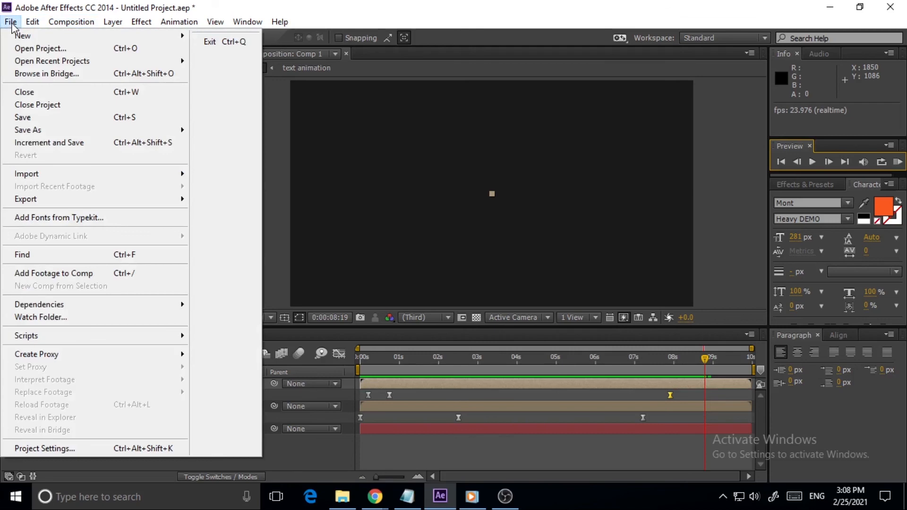
{"action": "mouse_move", "coordinate": [142, 199]}
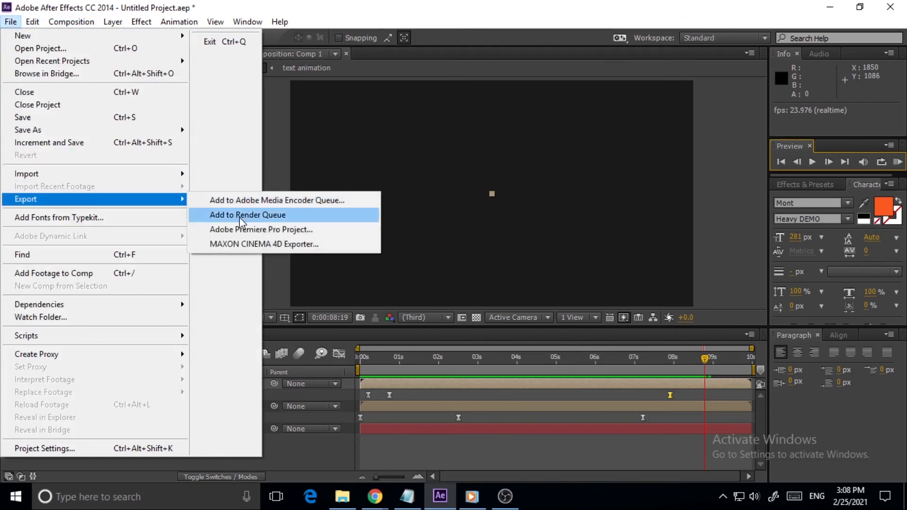
{"action": "left_click", "coordinate": [241, 216]}
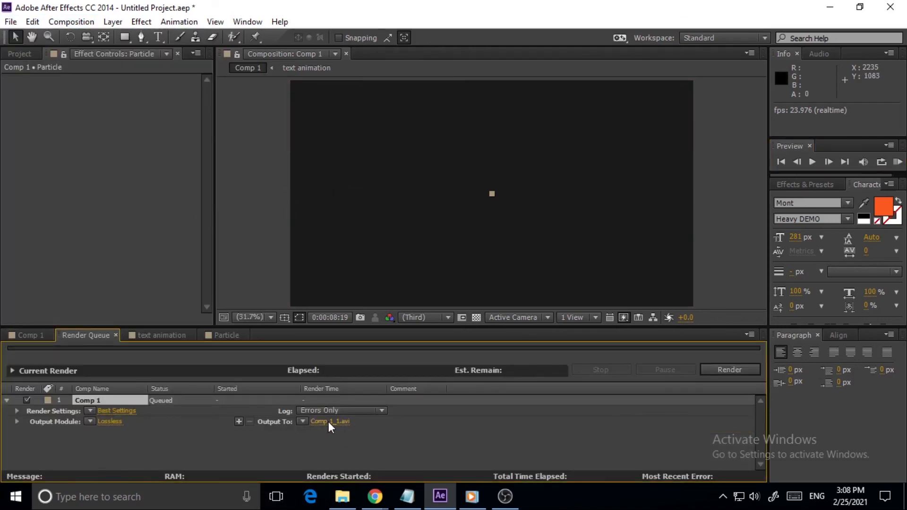
- Set the render output to an AVI file named particle on the Desktop and start rendering Comp 1
{"action": "left_click", "coordinate": [328, 421]}
{"action": "left_click", "coordinate": [188, 277]}
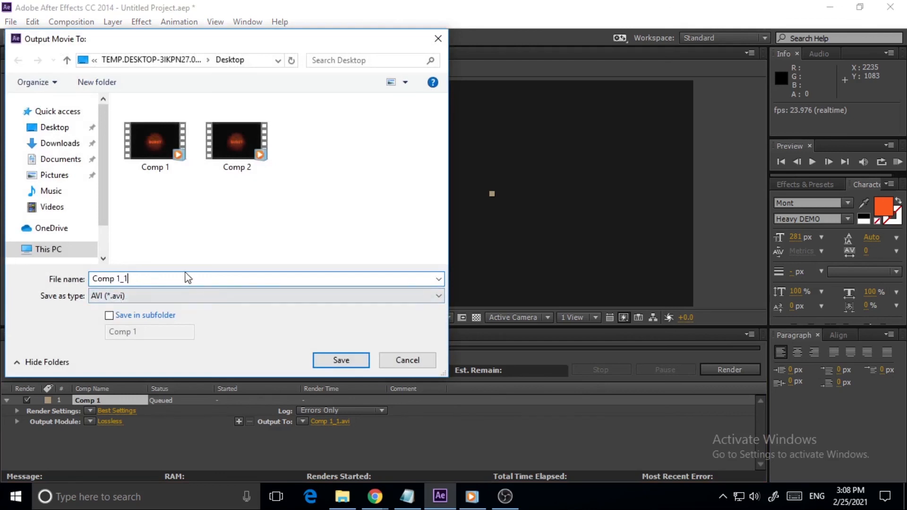
{"action": "left_click_drag", "start_coordinate": [146, 279], "coordinate": [26, 312]}
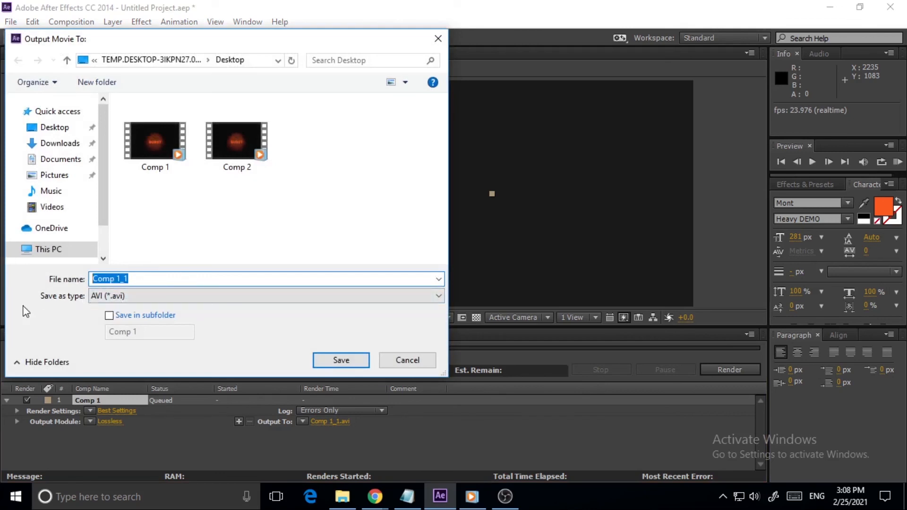
{"action": "key", "text": "BackSpace"}
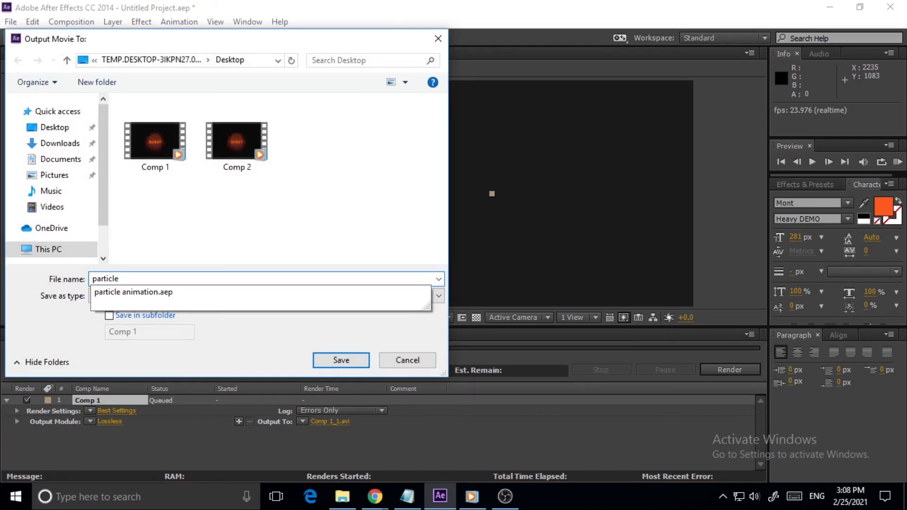
{"action": "left_click", "coordinate": [196, 330]}
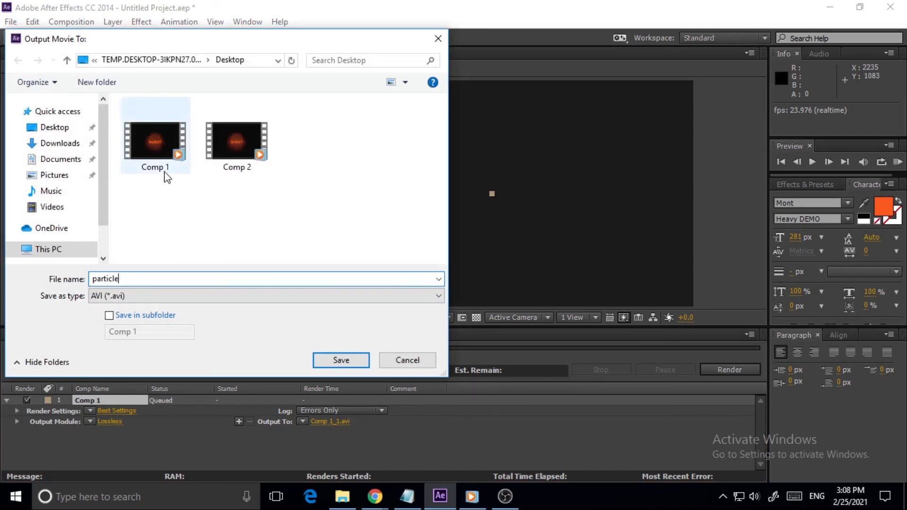
{"action": "left_click", "coordinate": [61, 131]}
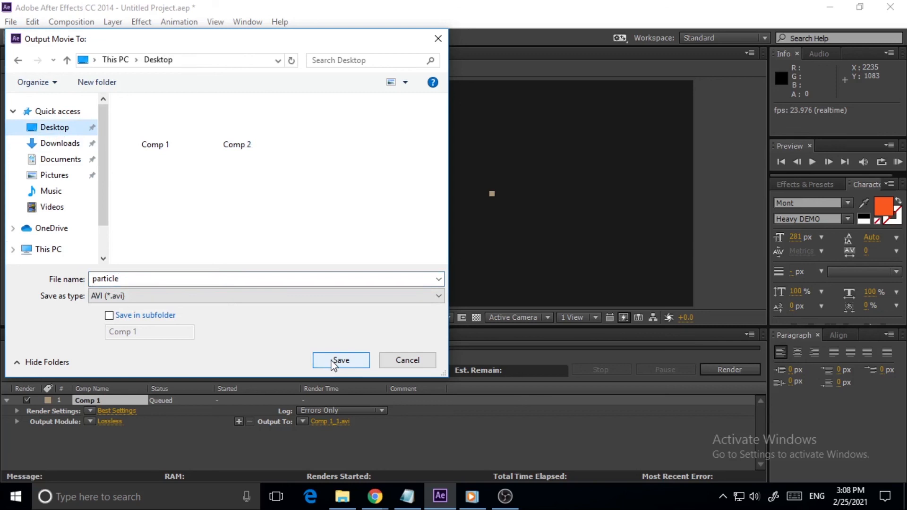
{"action": "left_click", "coordinate": [355, 364]}
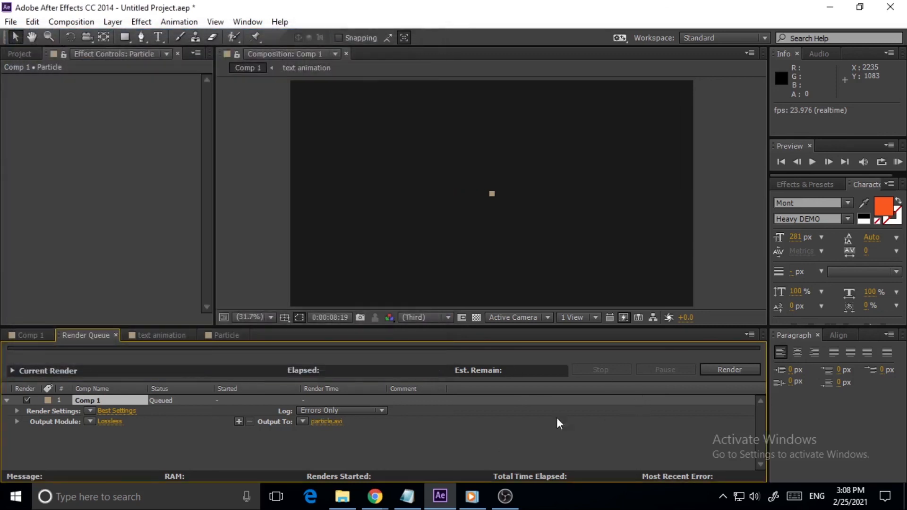
{"action": "left_click", "coordinate": [728, 369]}
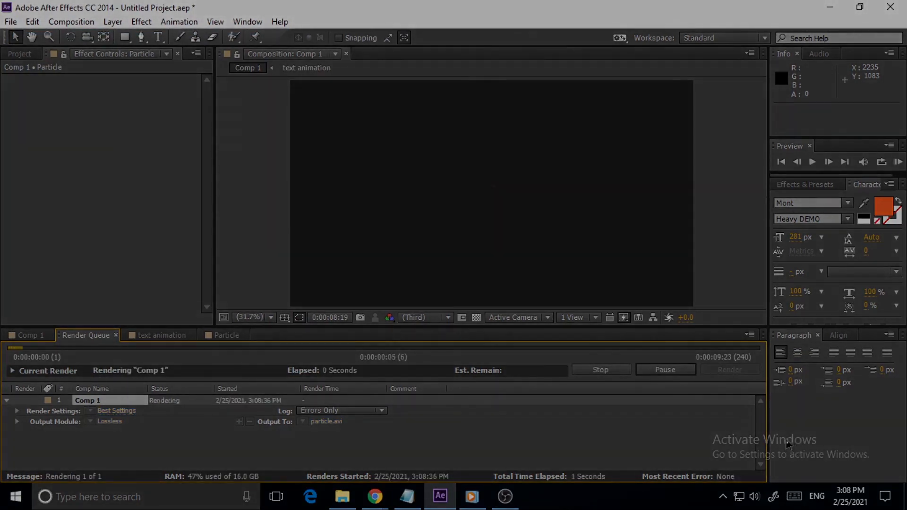